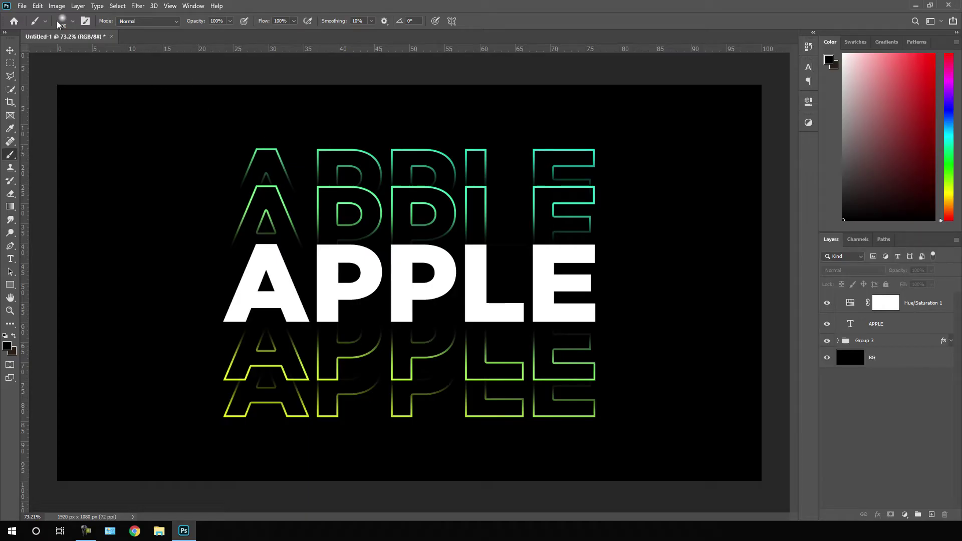
Create a new document with Width 1920 and Height 1080 pixels.
left_click(24, 6)
left_click(30, 17)
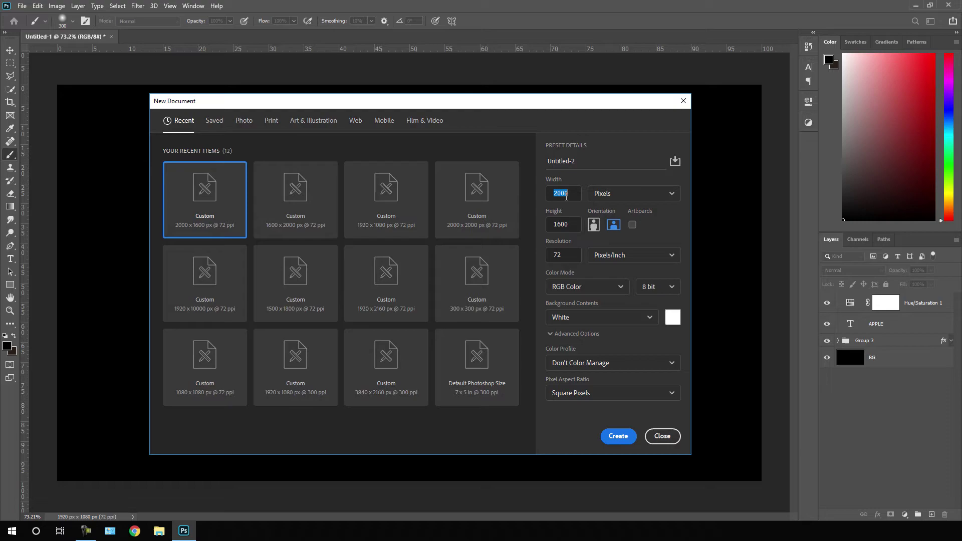
type("19")
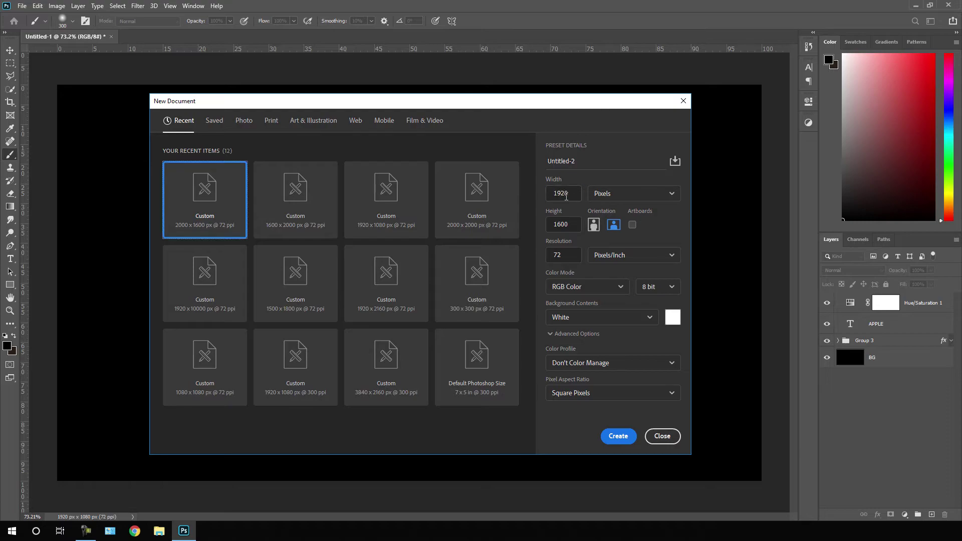
double_click(570, 224)
type("1")
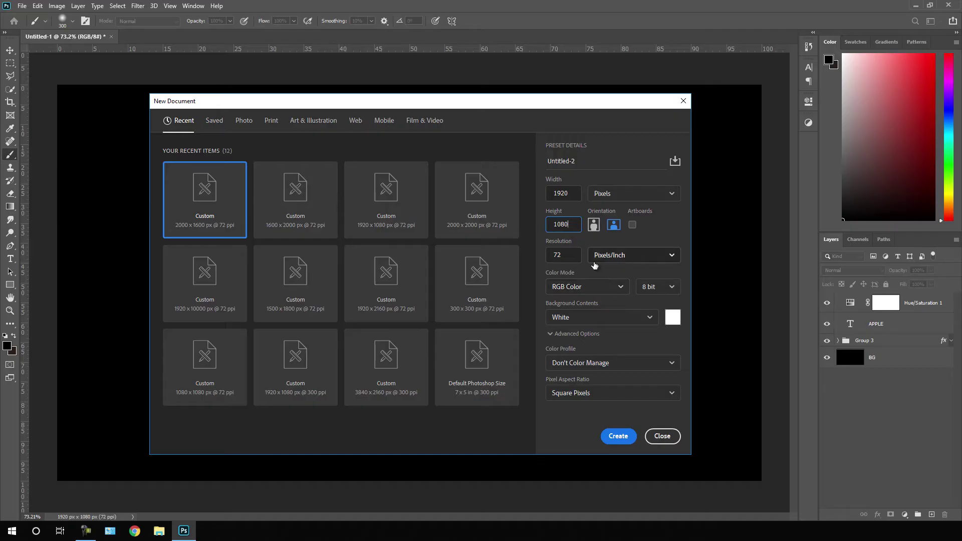
left_click(627, 437)
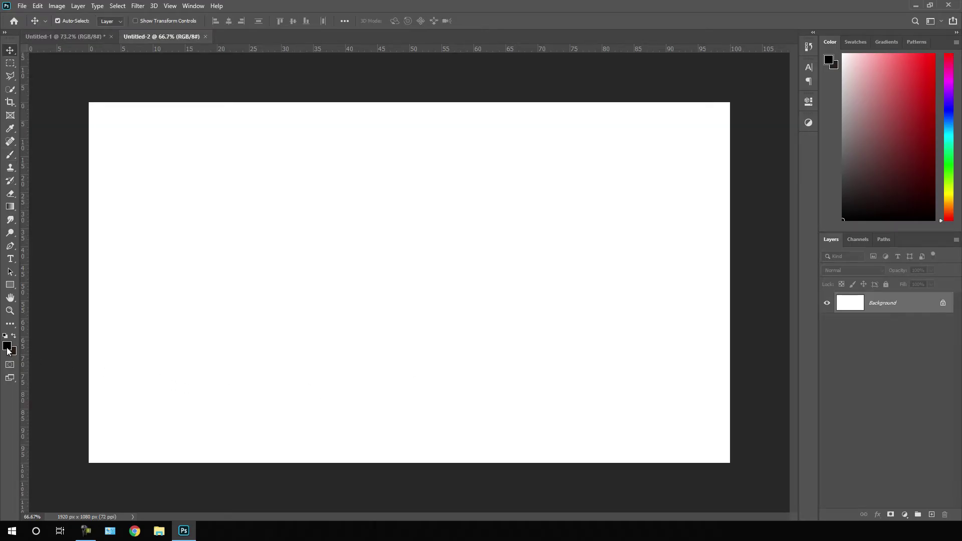
Set the foreground colour to black and fill the canvas with it.
left_click(7, 347)
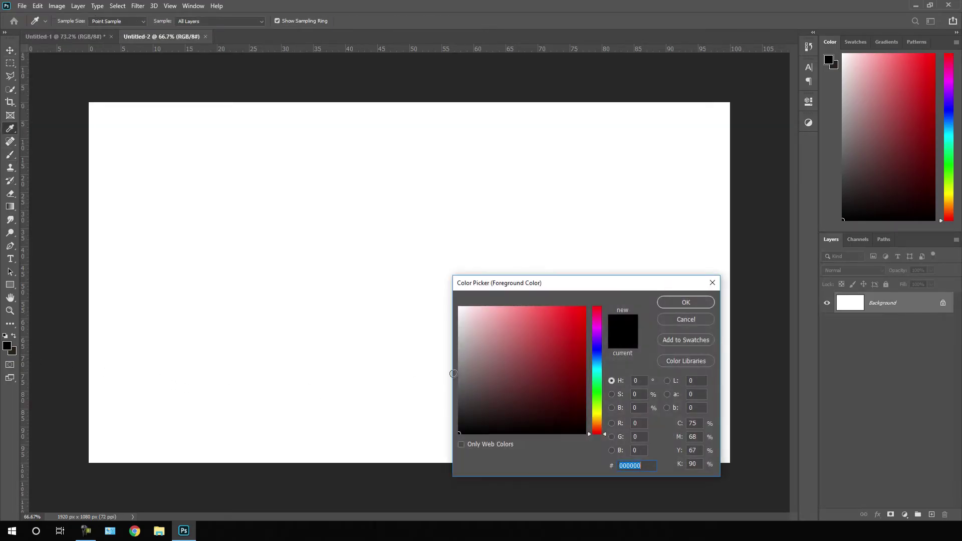
left_click(685, 306)
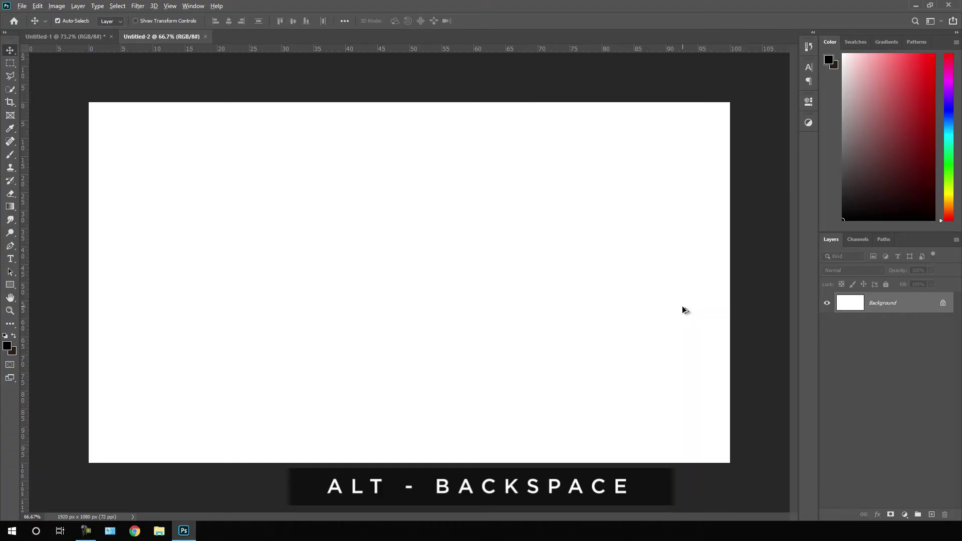
key("alt+BackSpace")
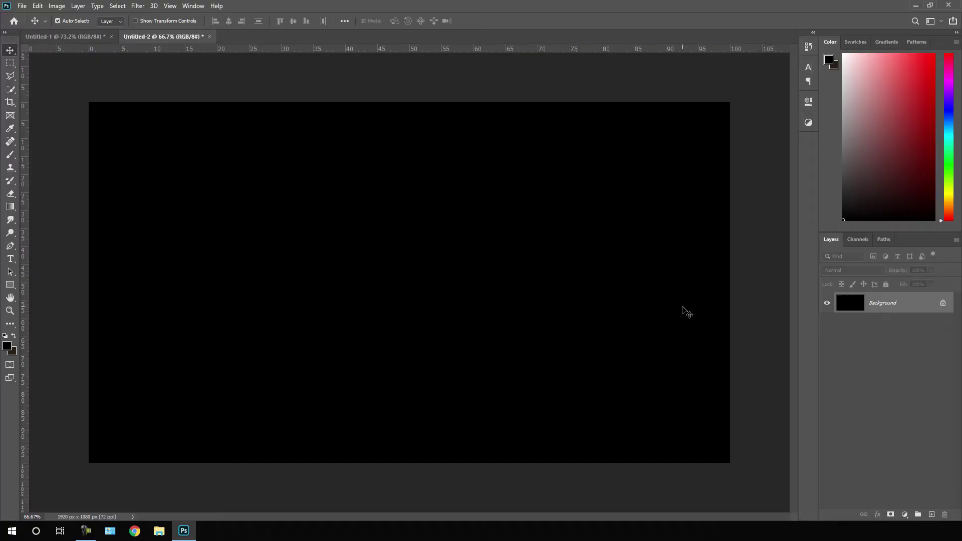
Unlock the Background layer and rename it BG.
left_click(942, 304)
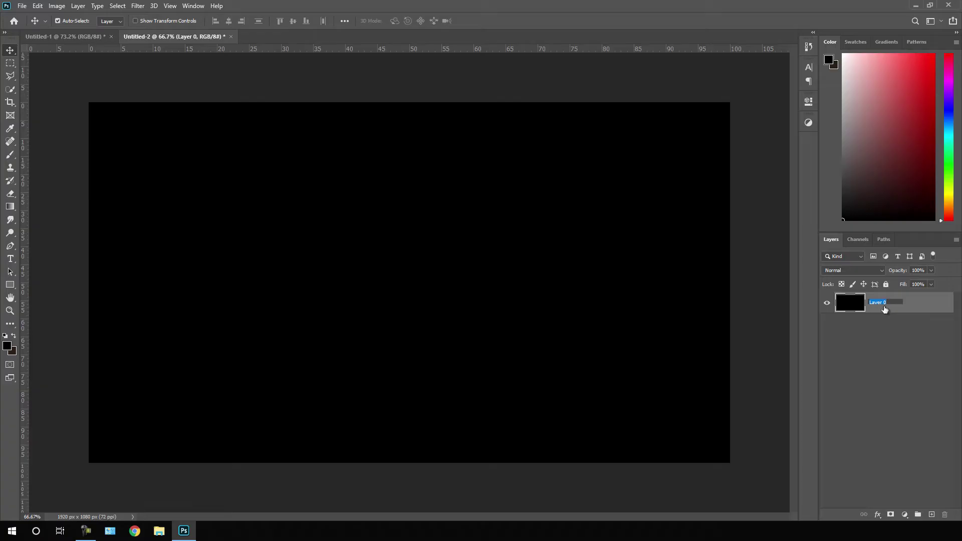
key("BackSpace")
left_click(892, 332)
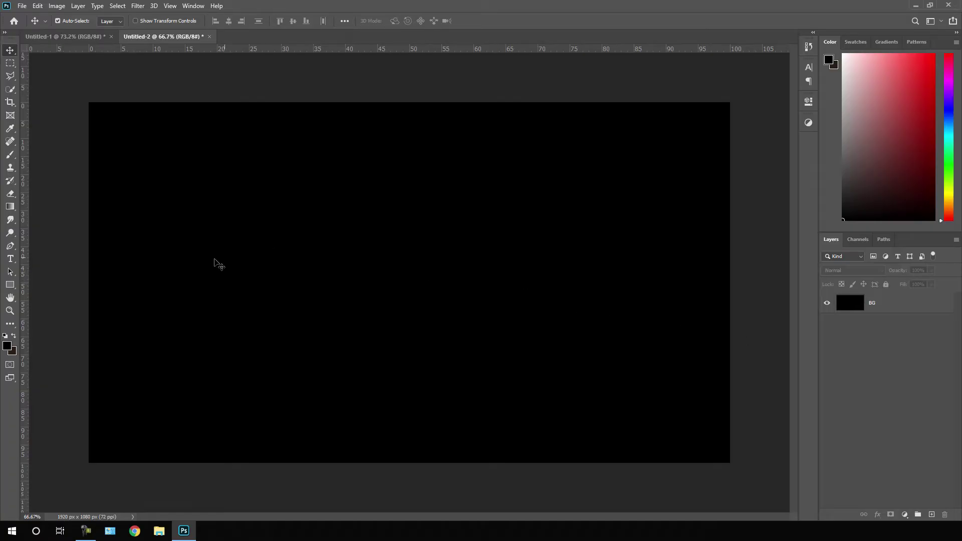
Select the Type tool and bring up the Character panel.
left_click(10, 258)
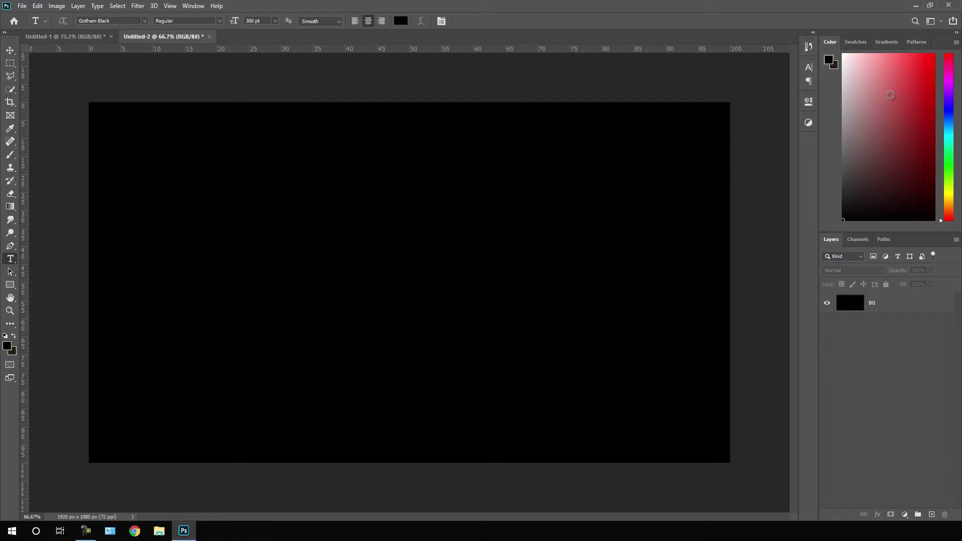
left_click(809, 69)
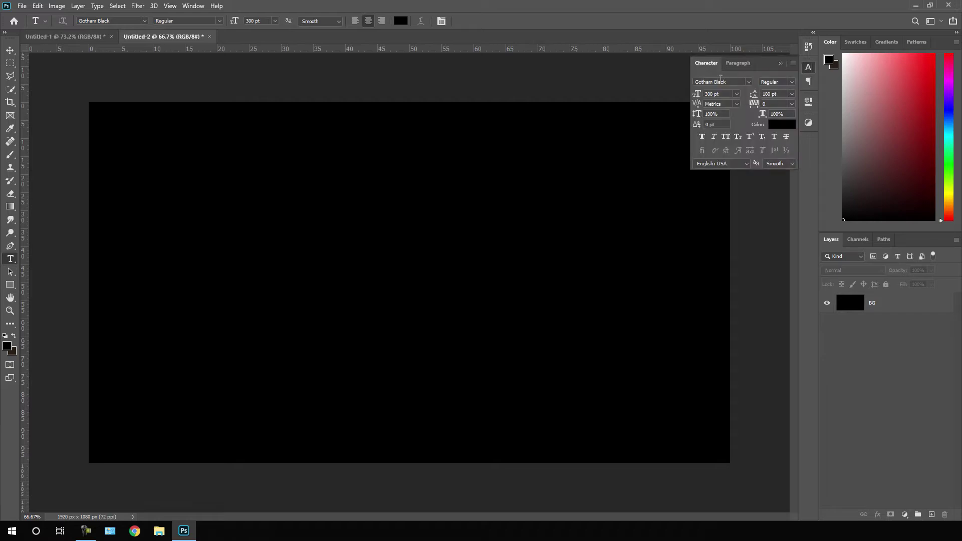
left_click(192, 5)
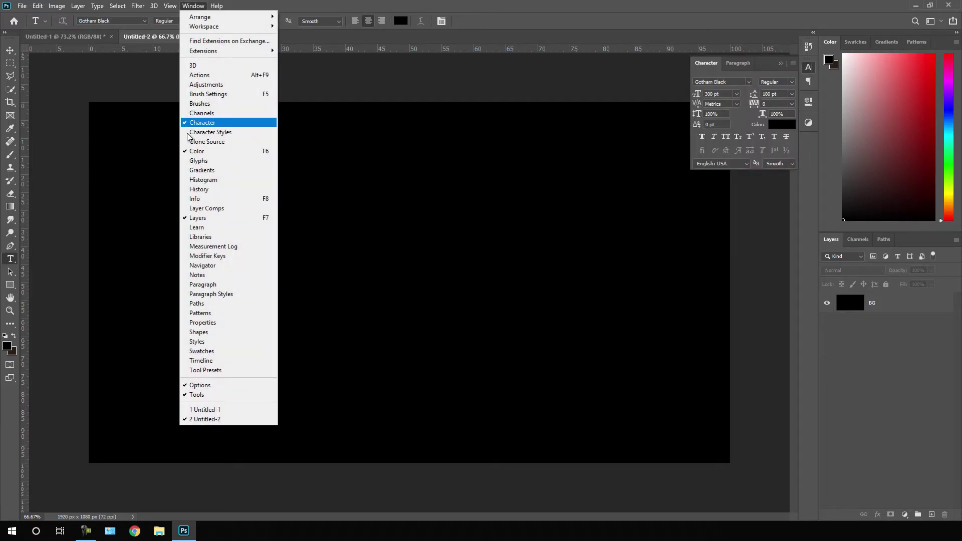
left_click(219, 126)
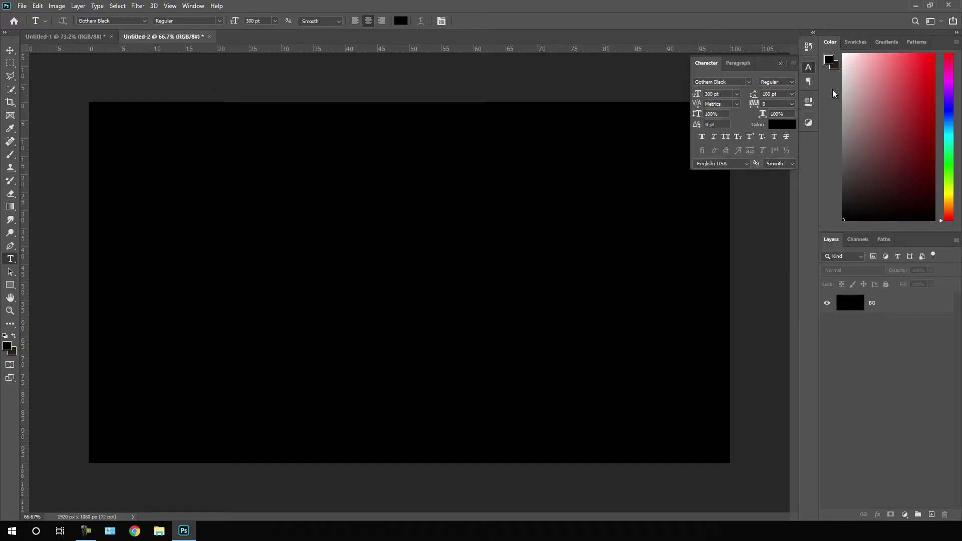
Set the font to Gotham Black at 300 pt.
left_click(744, 82)
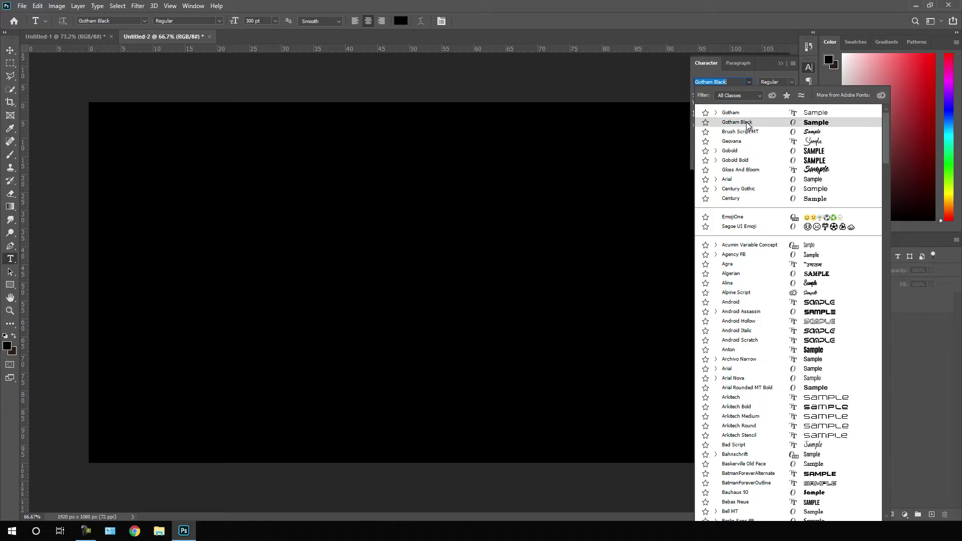
left_click(748, 124)
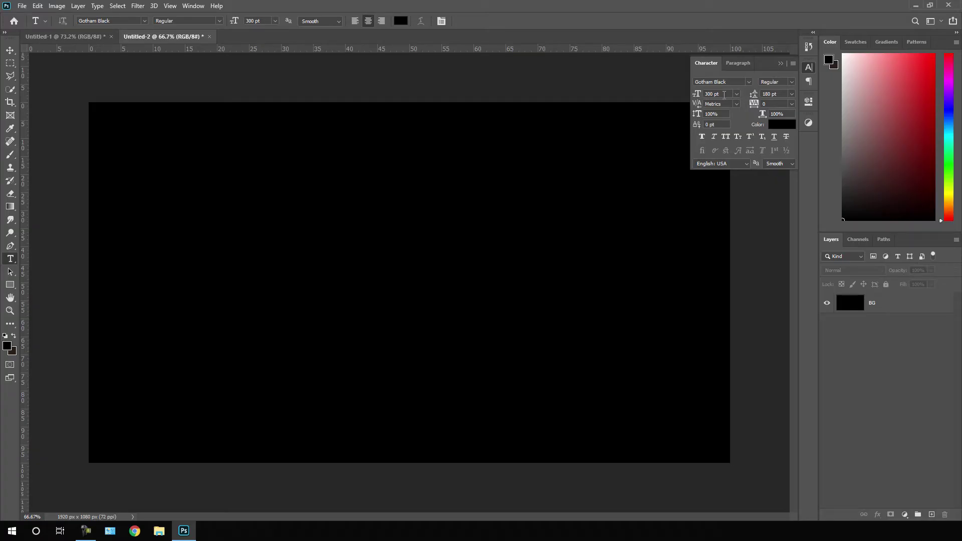
left_click_drag(724, 95, 705, 94)
key("Return")
Type the word APPLE near the canvas centre and select all of it.
left_click(385, 284)
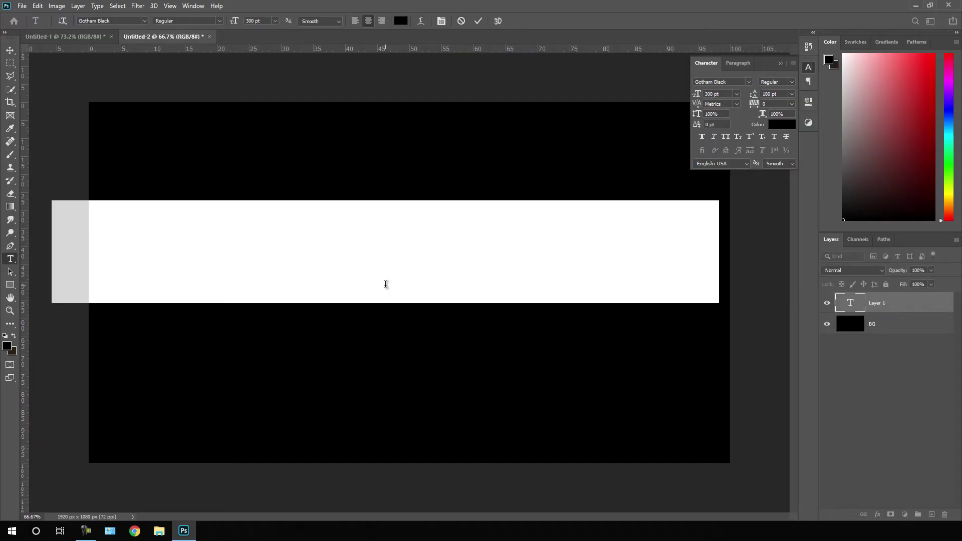
type("HELLO")
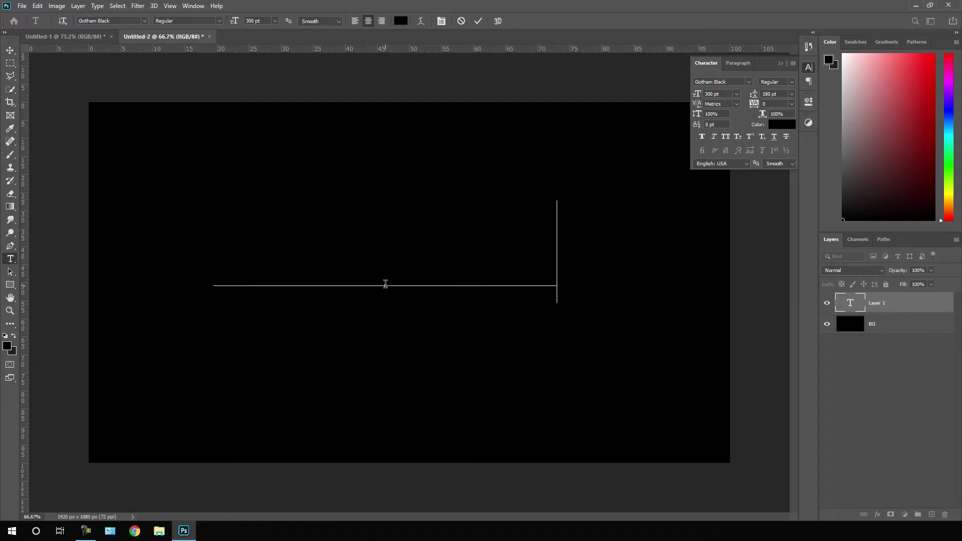
key("ctrl+a")
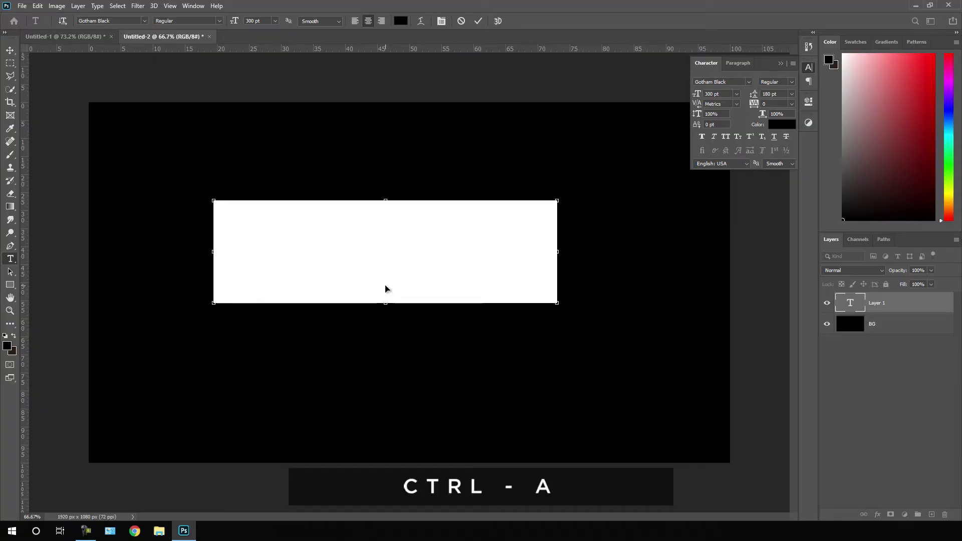
Make the APPLE text white, commit it, and select both the BG and APPLE layers.
left_click(780, 123)
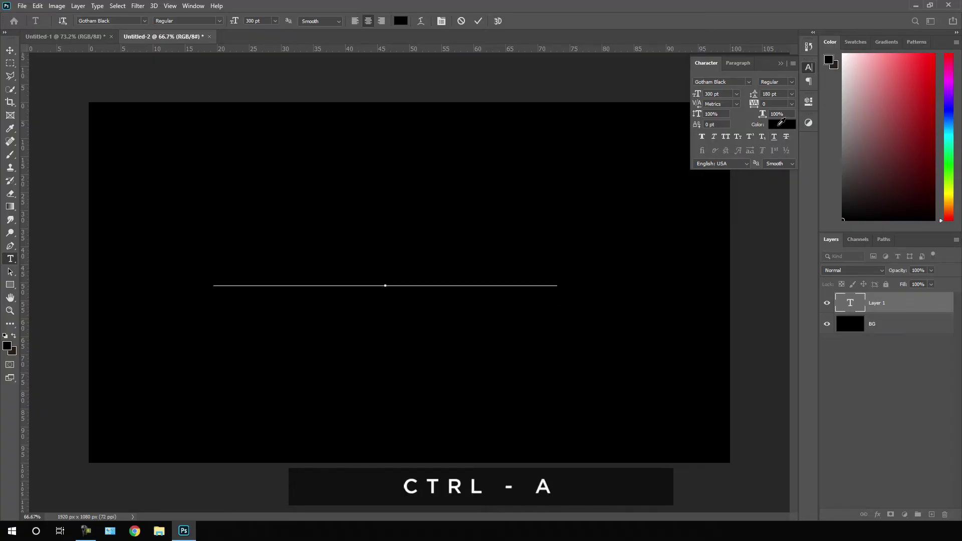
mouse_move(549, 311)
left_mouse_down()
mouse_move(468, 339)
mouse_move(434, 294)
left_mouse_up()
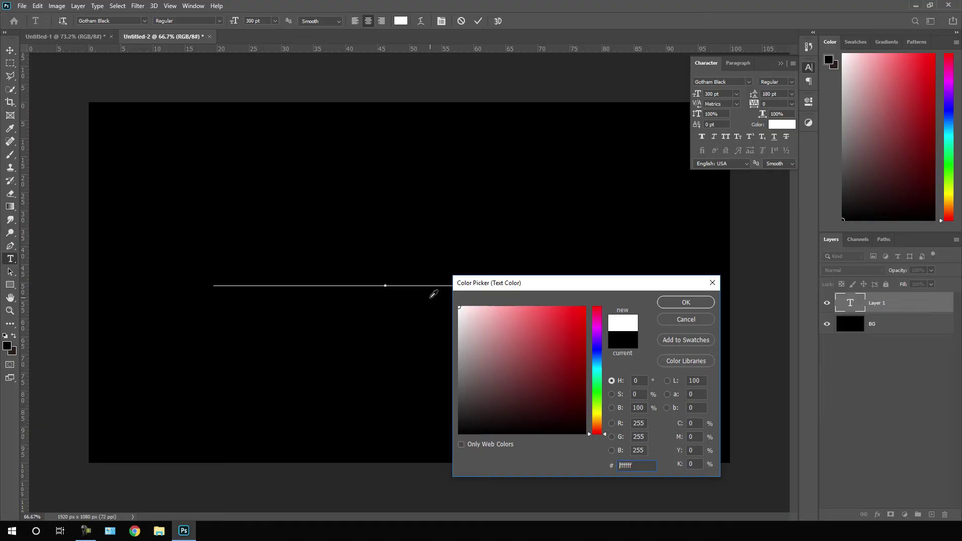
left_click(684, 304)
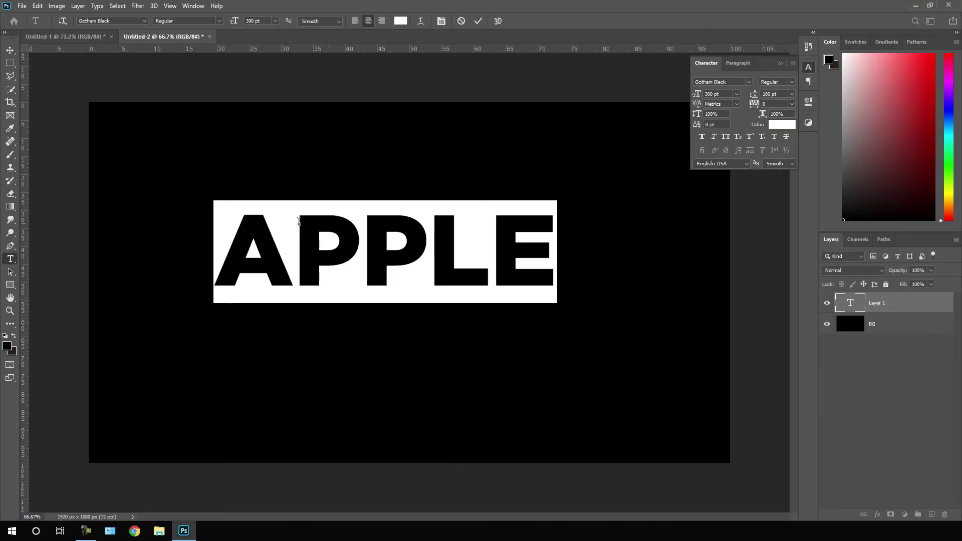
key("ctrl+Return")
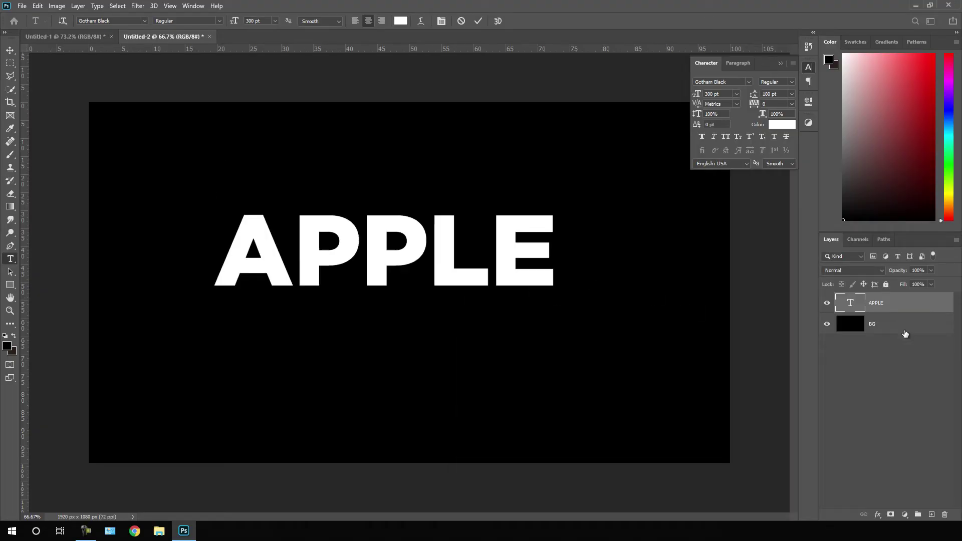
left_click(905, 334)
left_click(877, 306, "shift")
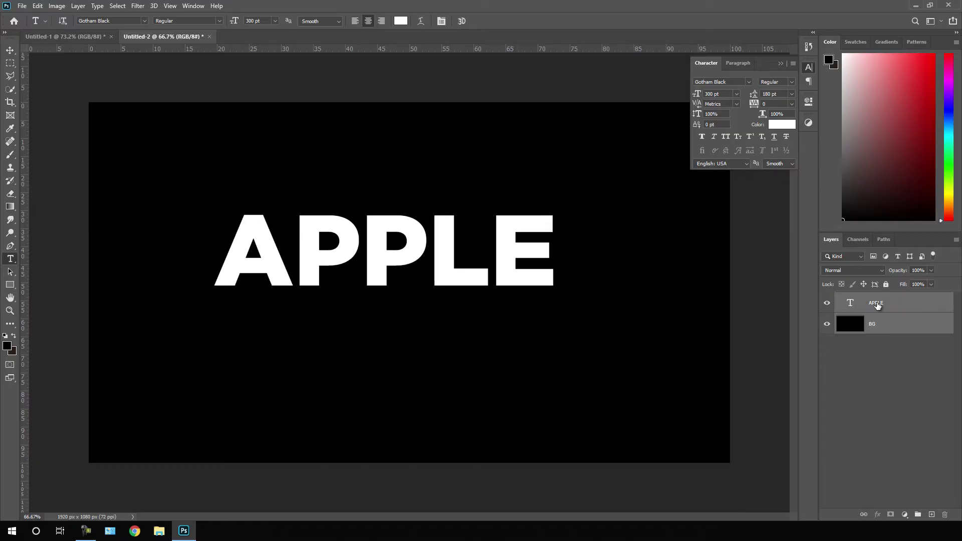
Align APPLE to horizontal and vertical centres, then collapse the Character panel and deselect layers.
left_click(14, 52)
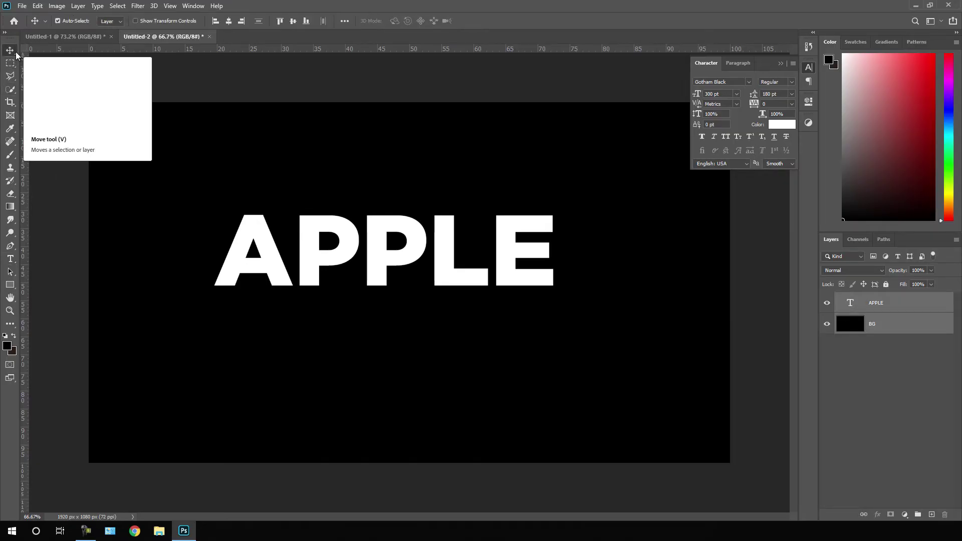
left_click(228, 21)
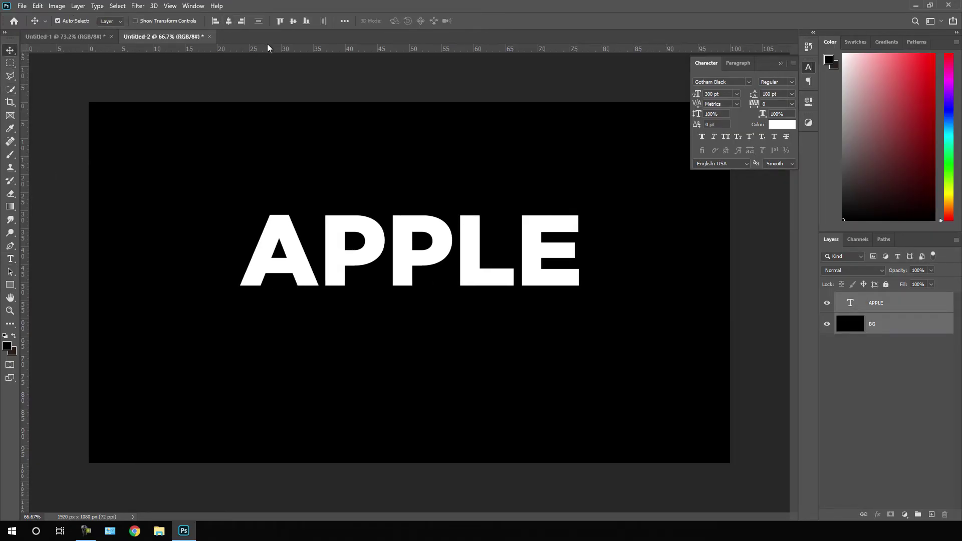
left_click(293, 21)
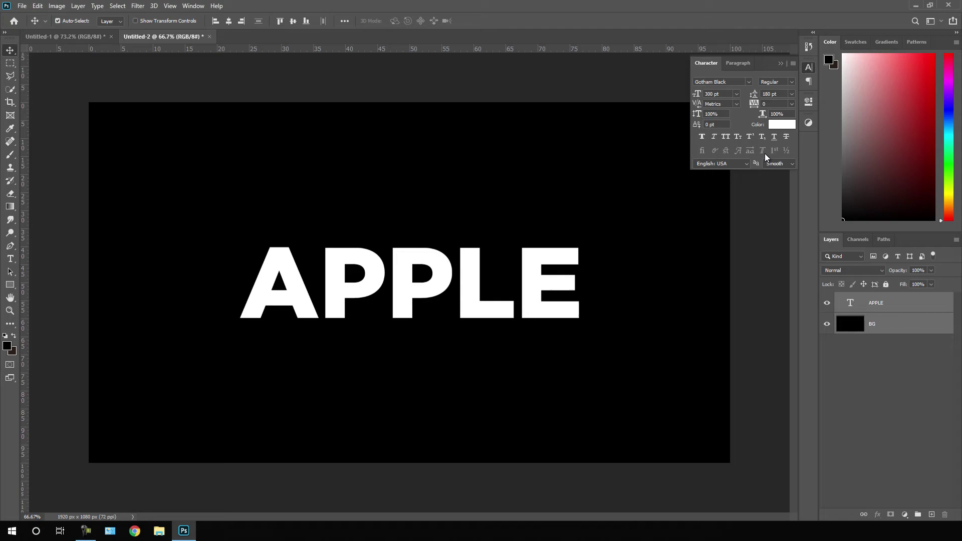
left_click(811, 73)
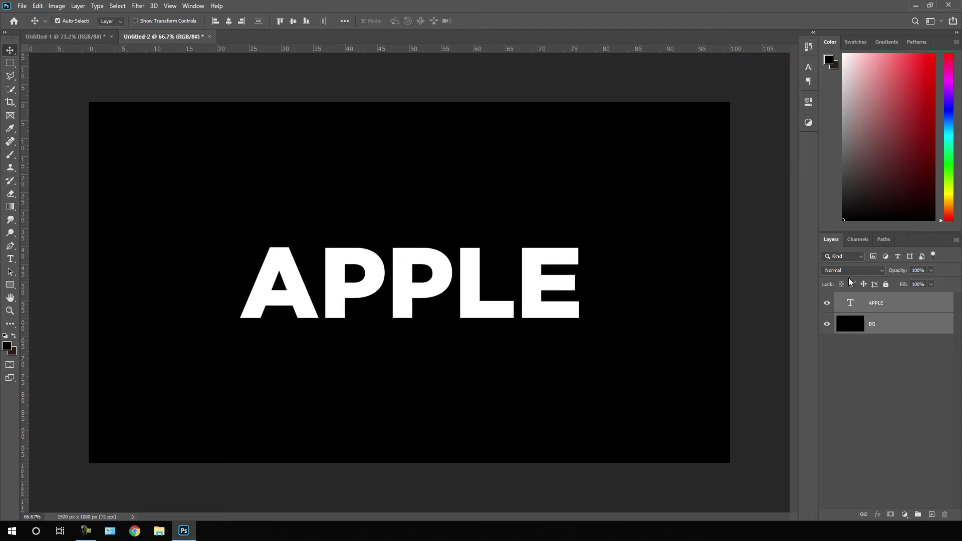
left_click(854, 361)
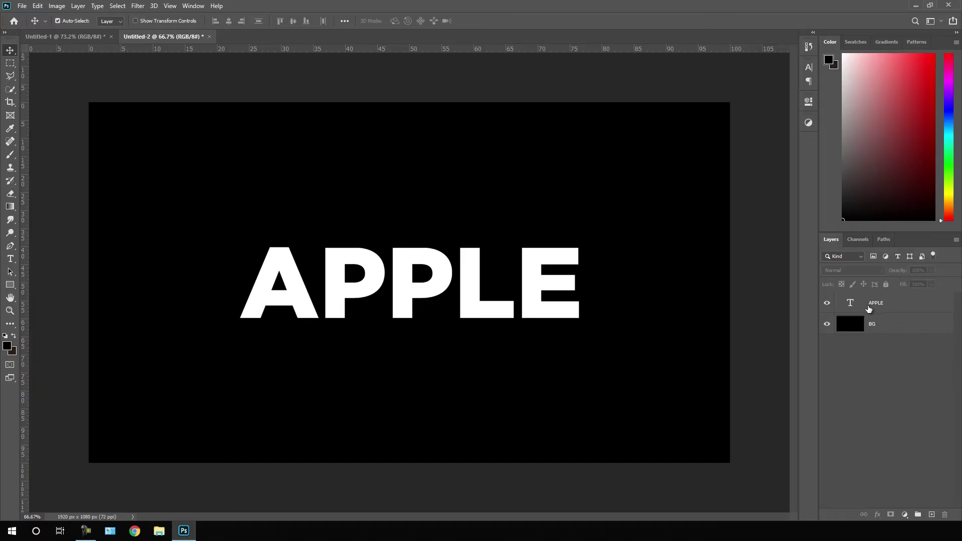
Duplicate the APPLE text layer, naming the copy 'APPLE 01'.
left_click(895, 308)
right_click(903, 309)
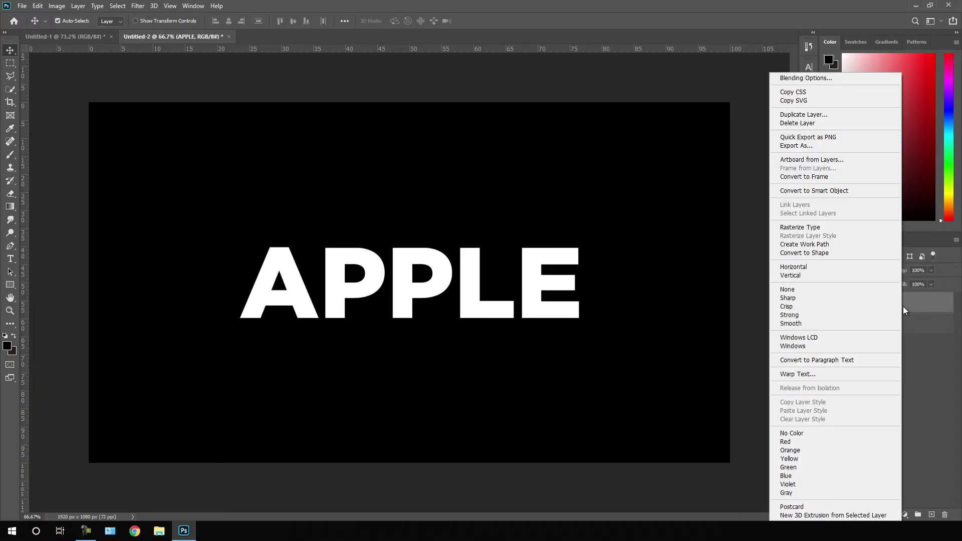
left_click(802, 115)
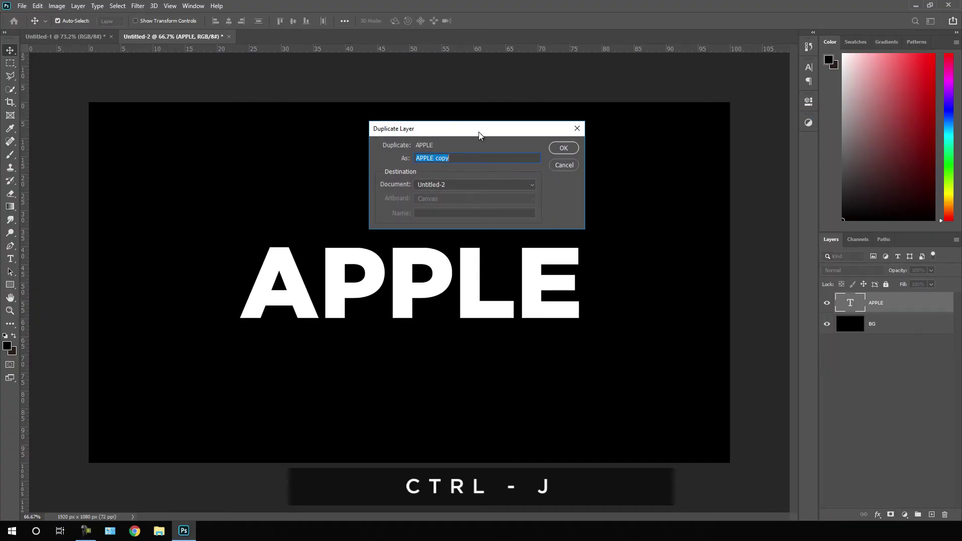
left_click_drag(479, 131, 525, 186)
left_click(512, 217)
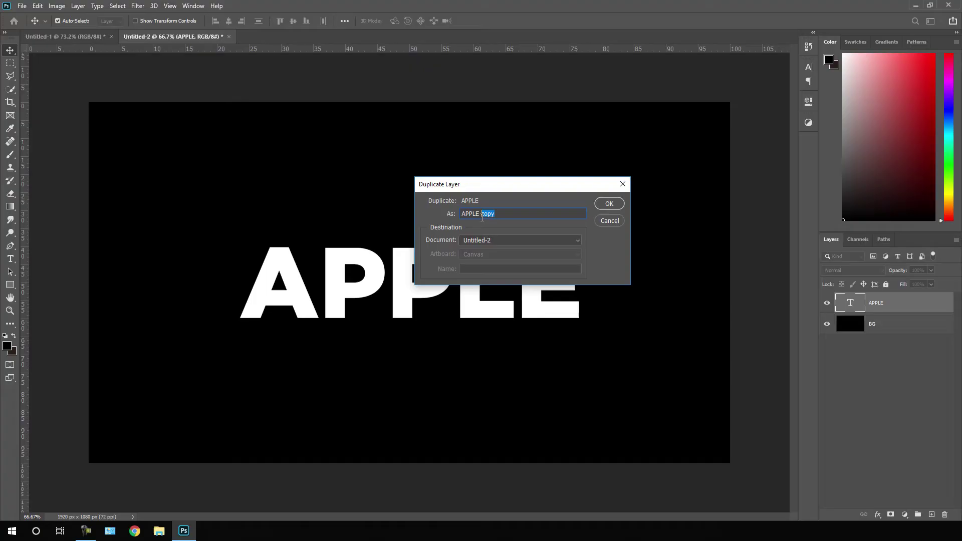
type("01")
left_click(608, 203)
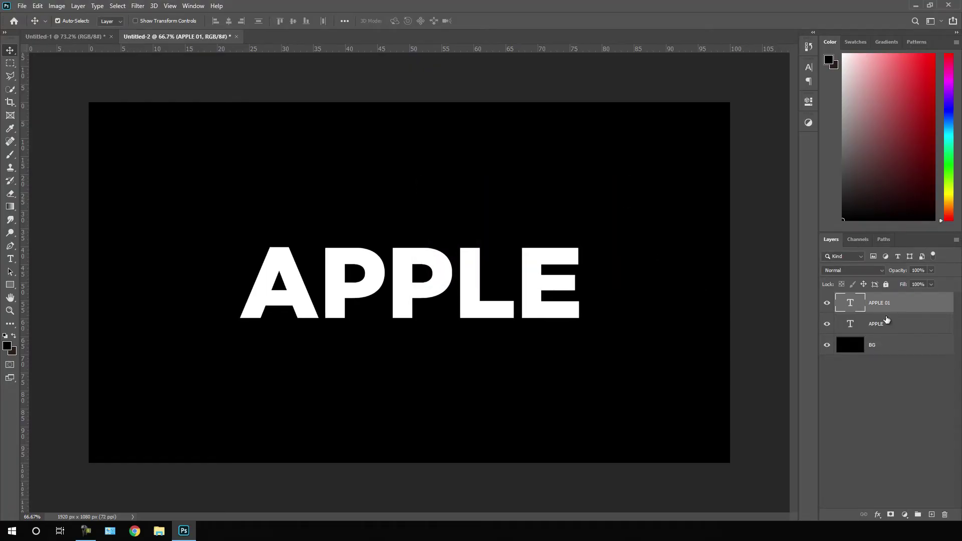
Hide APPLE and give APPLE 01 0% fill opacity with a white stroke.
left_click(827, 325)
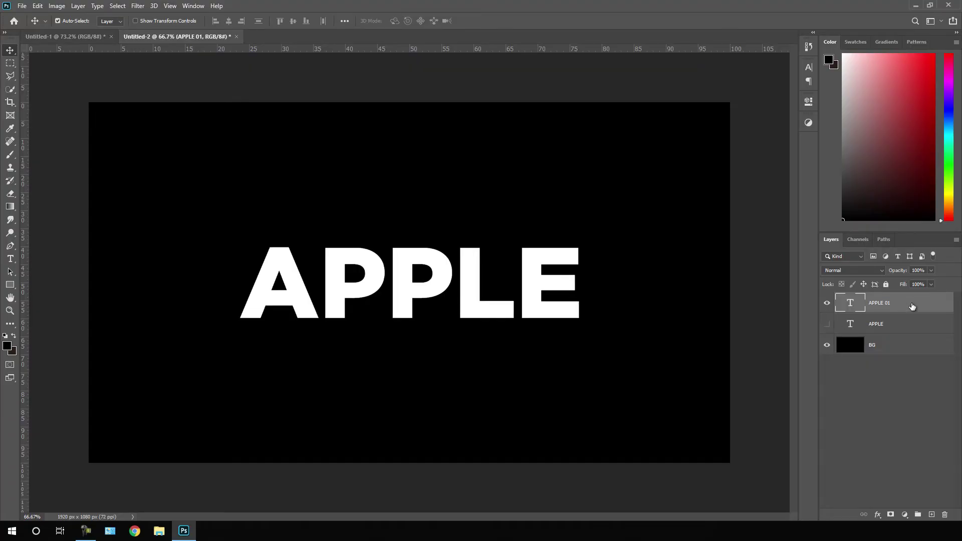
double_click(904, 304)
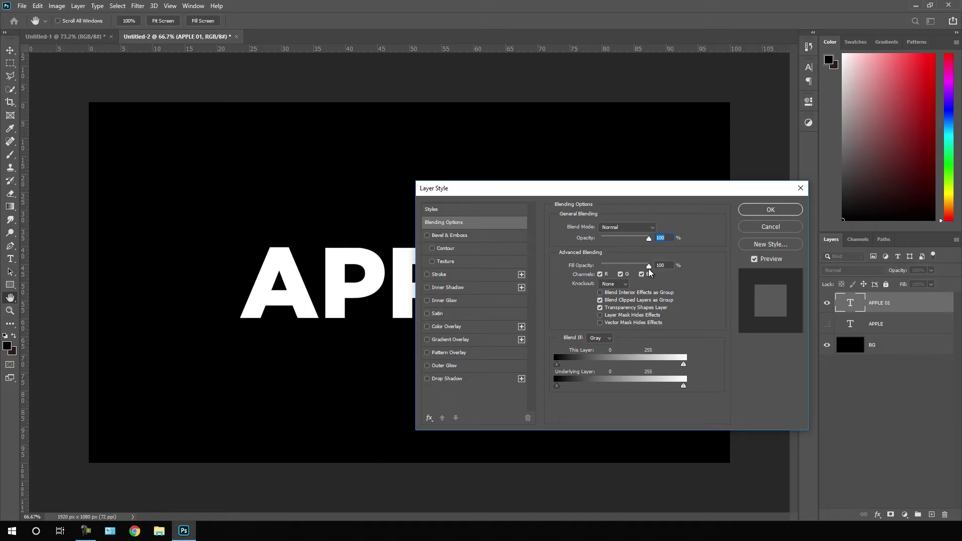
left_click_drag(649, 268, 593, 272)
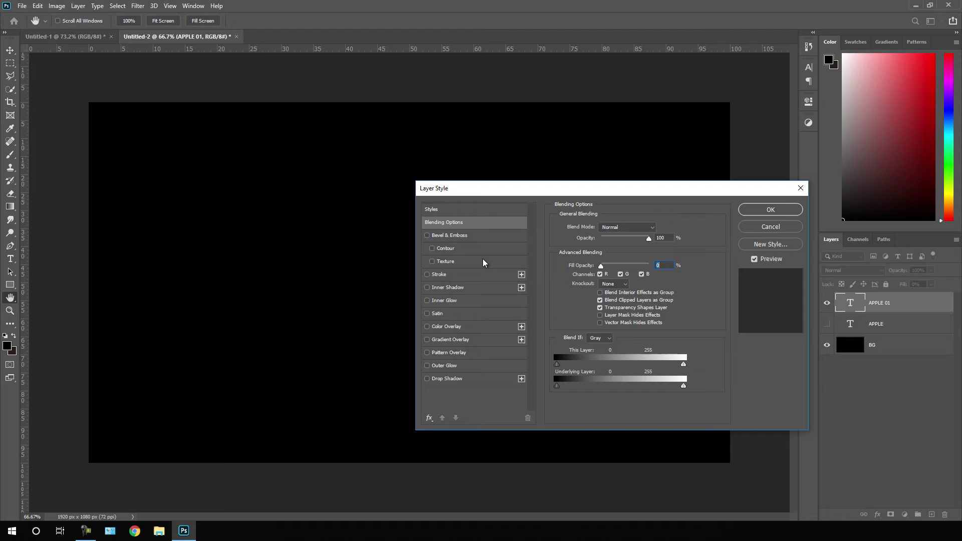
left_click(440, 275)
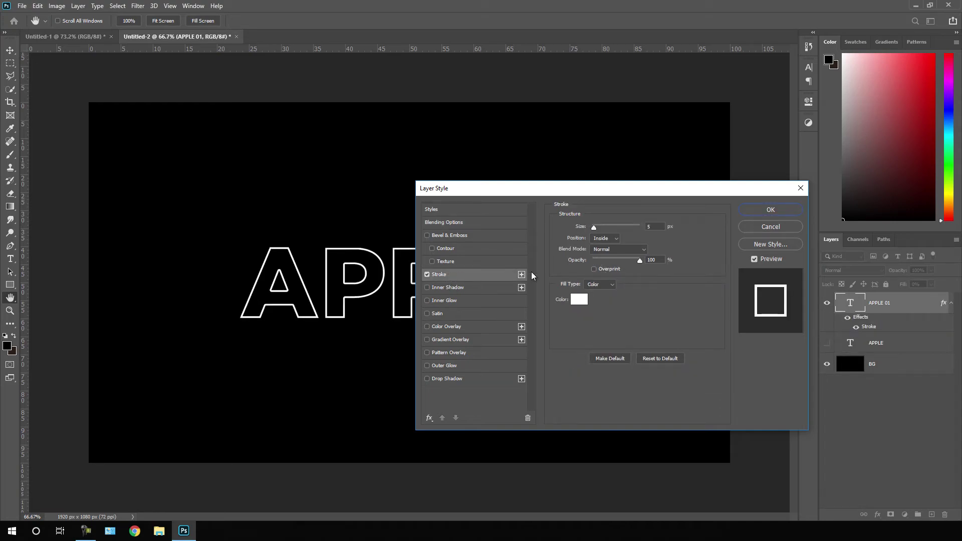
left_click(579, 300)
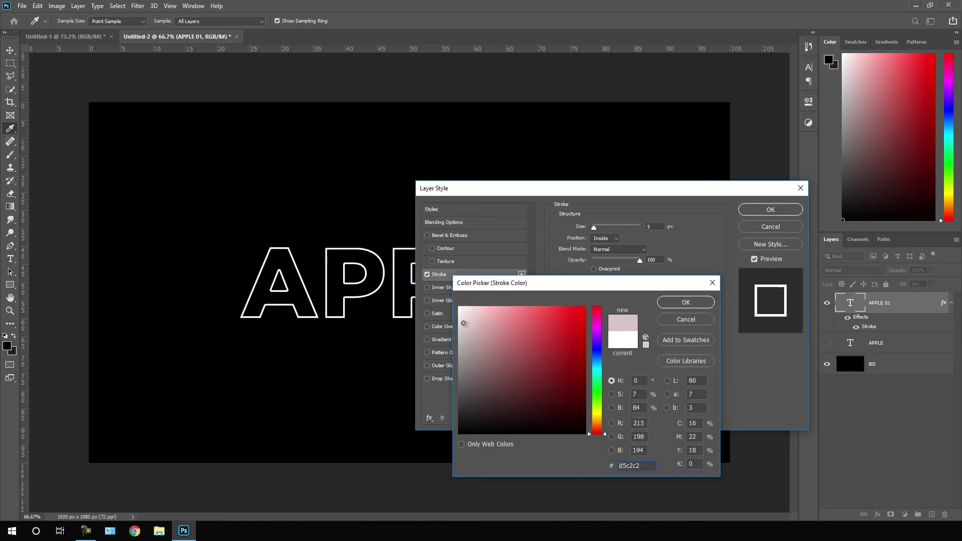
left_click(676, 303)
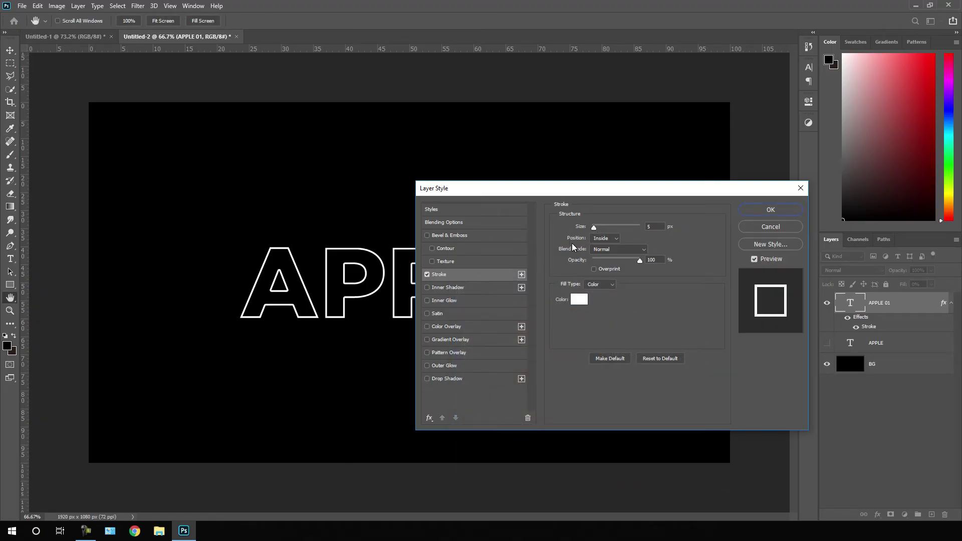
left_click(763, 212)
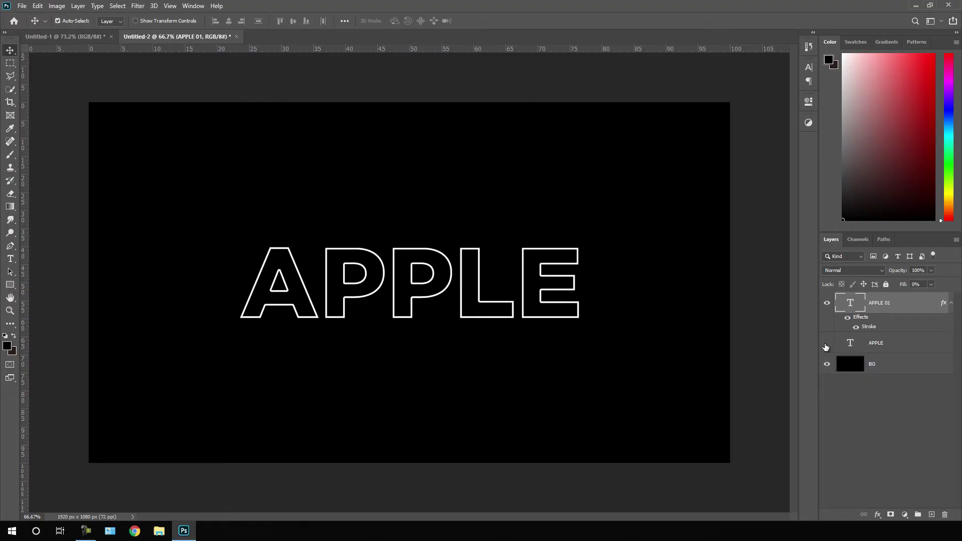
Show APPLE again, move APPLE 01 beneath it, and nudge the outline up three times with Shift+Up.
left_click(826, 344)
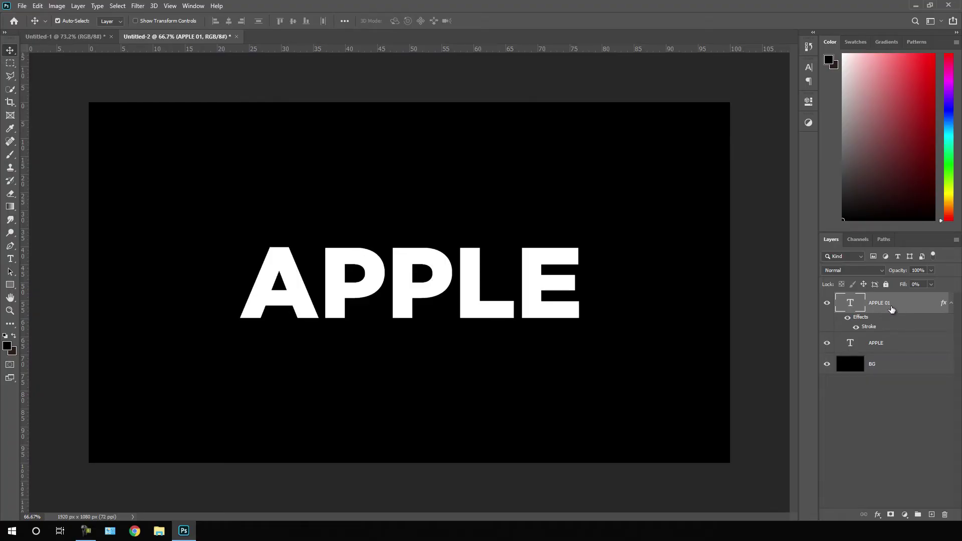
left_click_drag(891, 309, 890, 348)
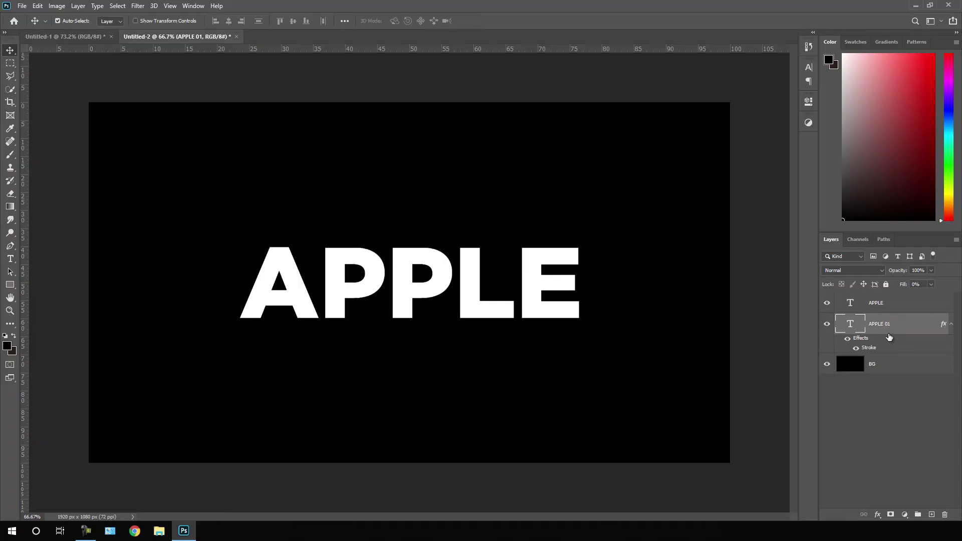
left_click(951, 323)
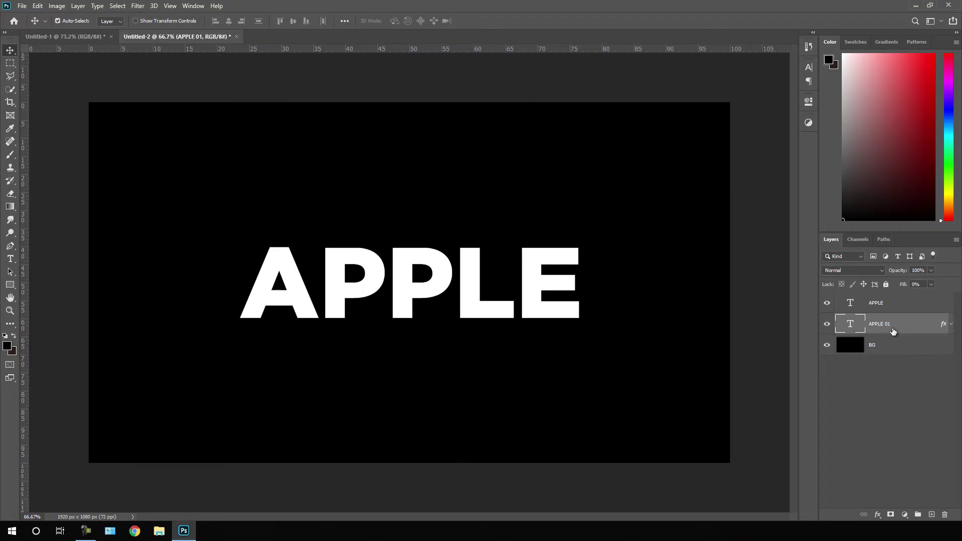
key("shift+Up")
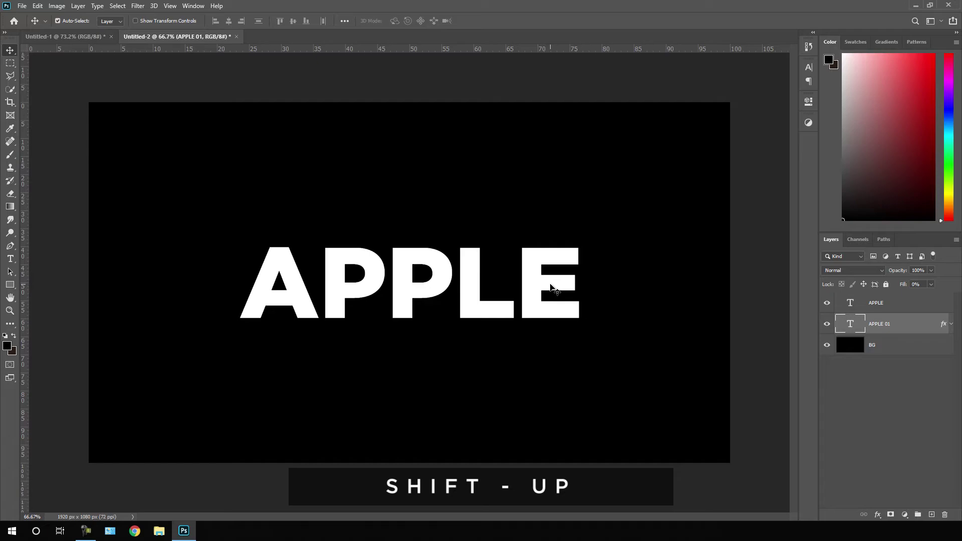
key("shift+Up")
key("shift+Up")
key("shift+Up")
key("shift+Up")
key("shift+Up")
key("shift+Up")
key("shift+Up")
key("shift+Up")
key("shift+Up")
key("shift+Up")
key("shift+Up")
key("shift+Up")
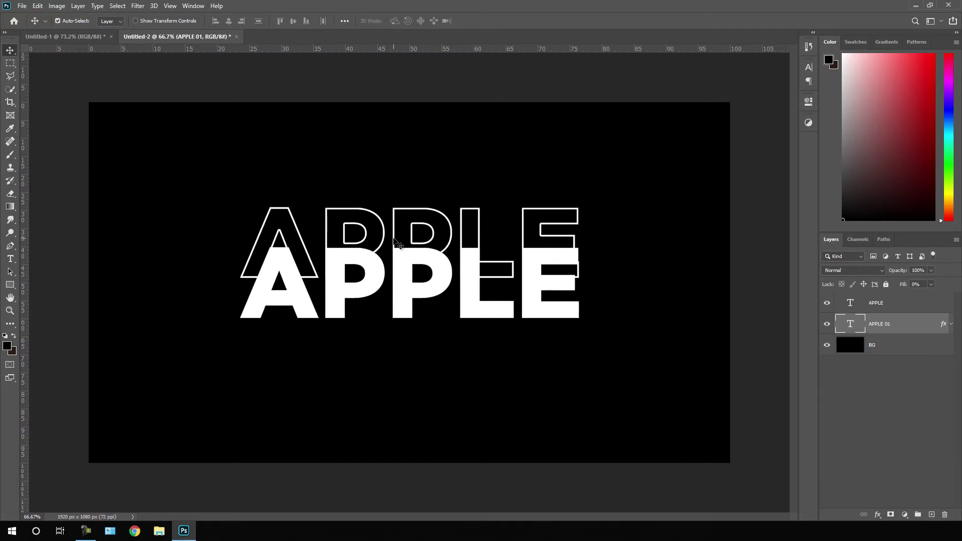
key("shift+Up")
key("shift+Up")
key("shift+Up")
key("shift+Up")
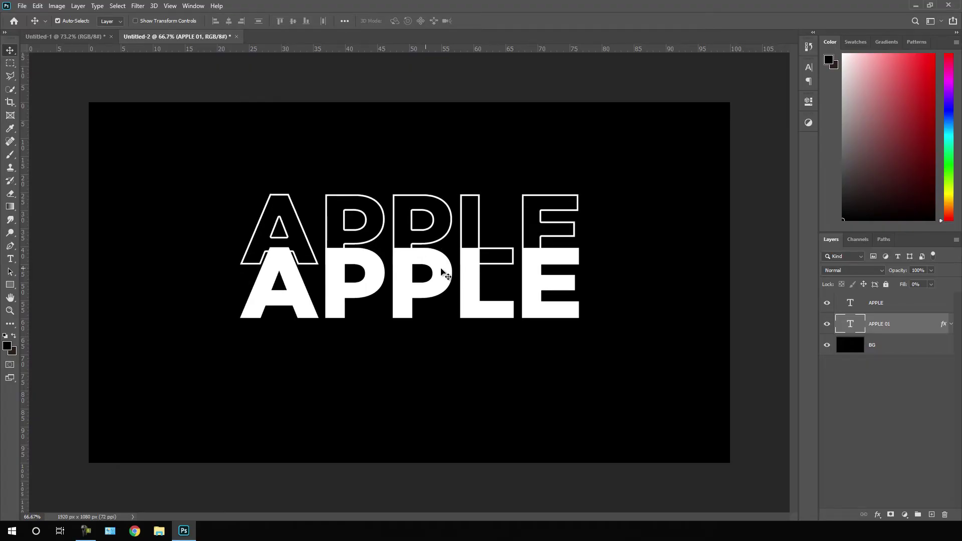
Duplicate APPLE 01 as a new layer named 'APPLE 02'.
right_click(902, 325)
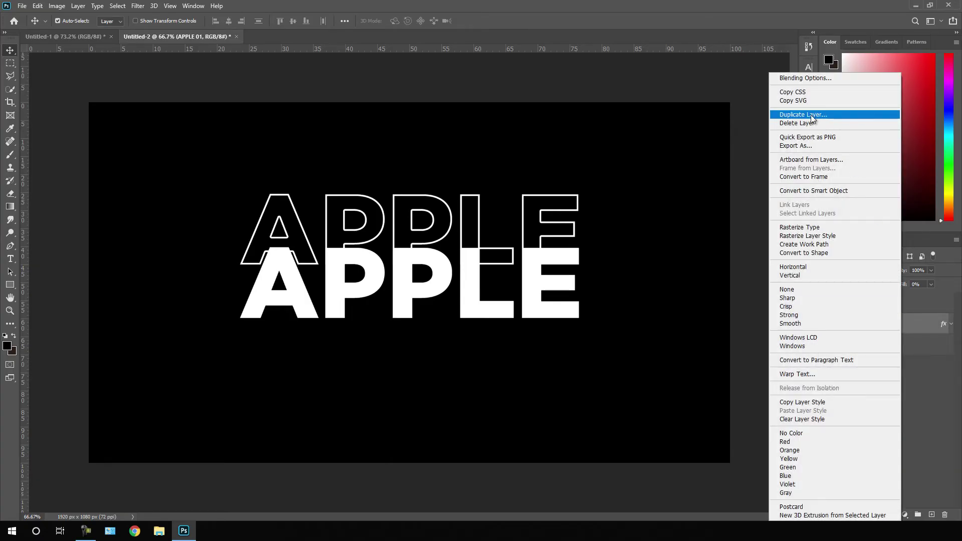
left_click(841, 114)
left_click_drag(504, 214, 485, 215)
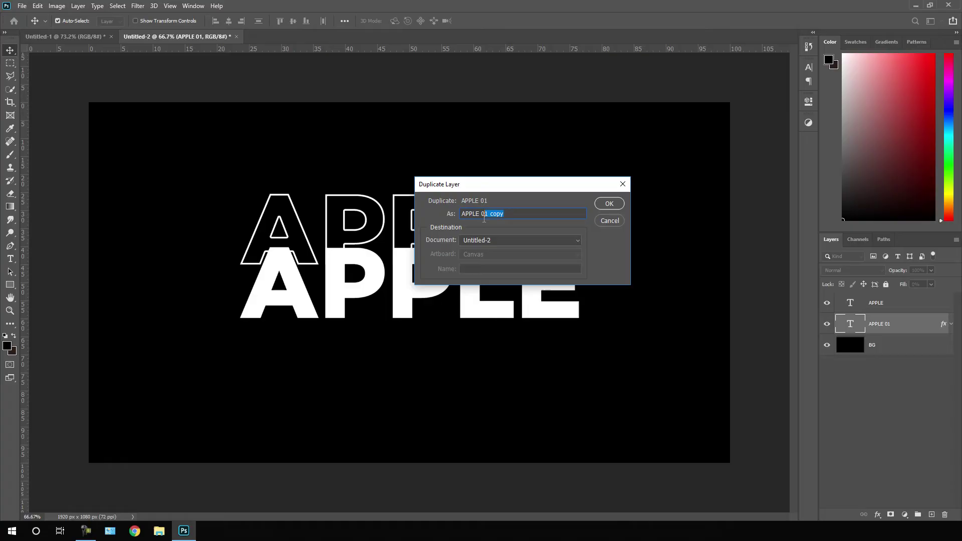
type("2")
key("Return")
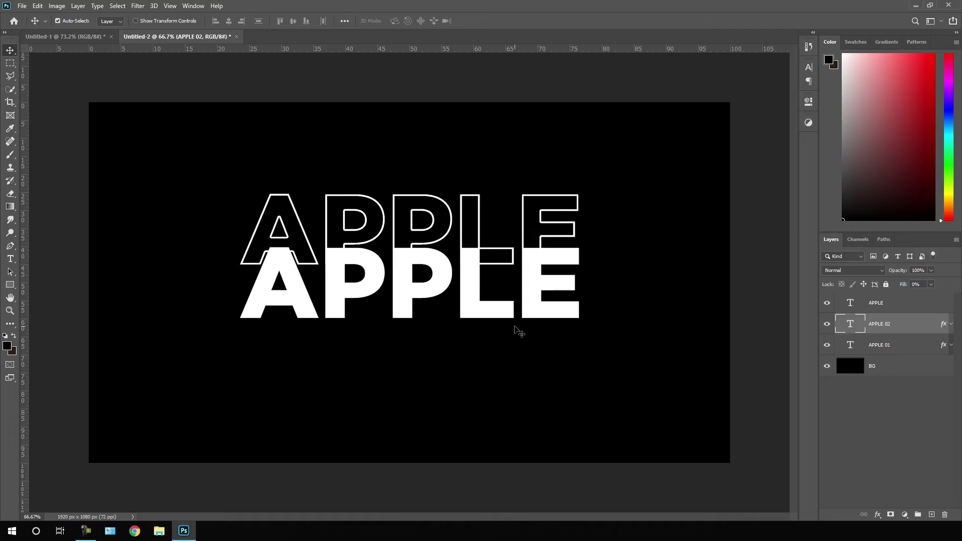
Nudge APPLE 02 down beneath the solid text with two Shift+Down and two Down presses.
key("shift+Down")
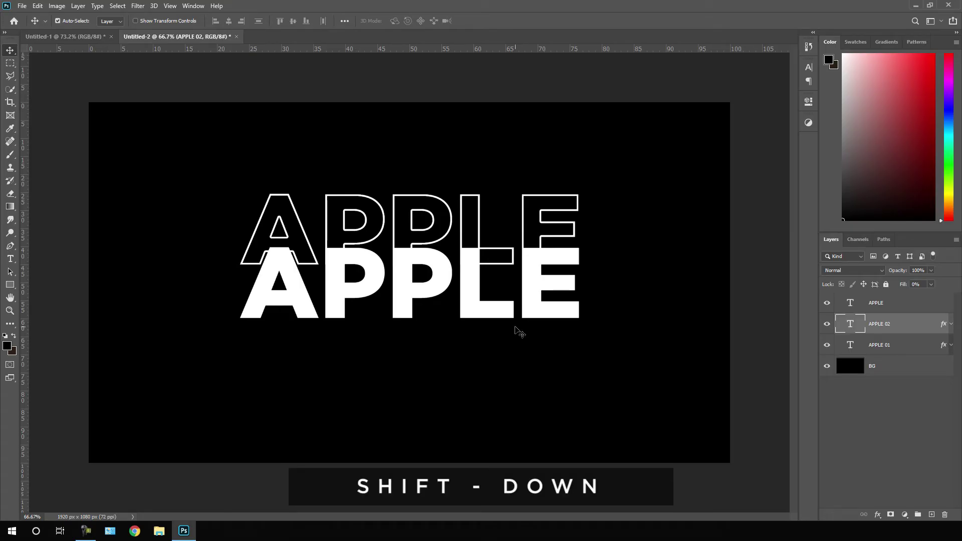
key("shift+Down")
key("shift+Down")
key("shift+Down")
key("shift+Down")
key("shift+Down")
key("shift+Down")
key("shift+Down")
key("shift+Down")
key("shift+Down")
key("shift+Down")
key("shift+Down")
key("shift+Down")
key("shift+Down")
key("shift+Down")
key("shift+Down")
key("shift+Down")
key("shift+Down")
key("shift+Down")
key("shift+Down")
key("shift+Down")
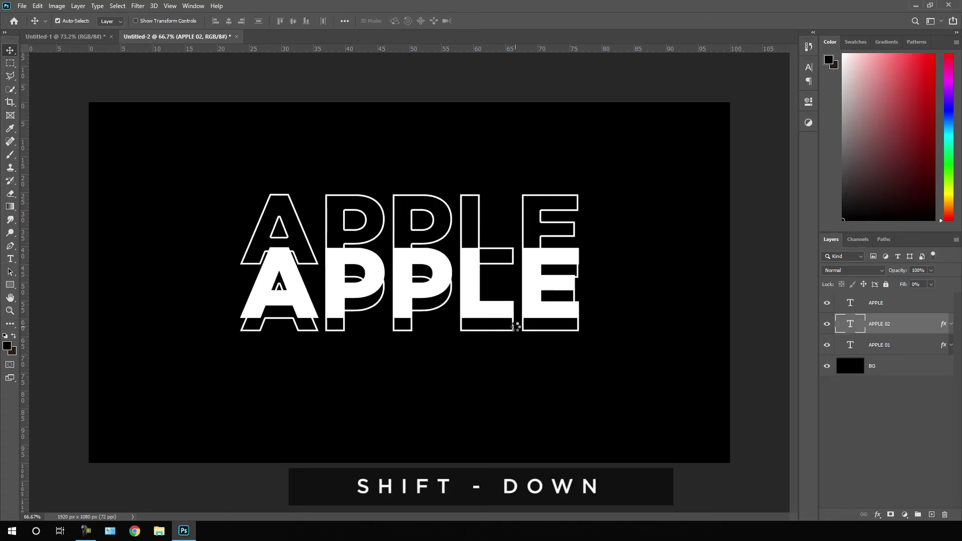
key("Down")
key("Down")
key("Down")
key("Down")
key("Down")
key("Down")
key("Down")
key("Down")
key("Down")
key("Down")
key("Down")
key("Down")
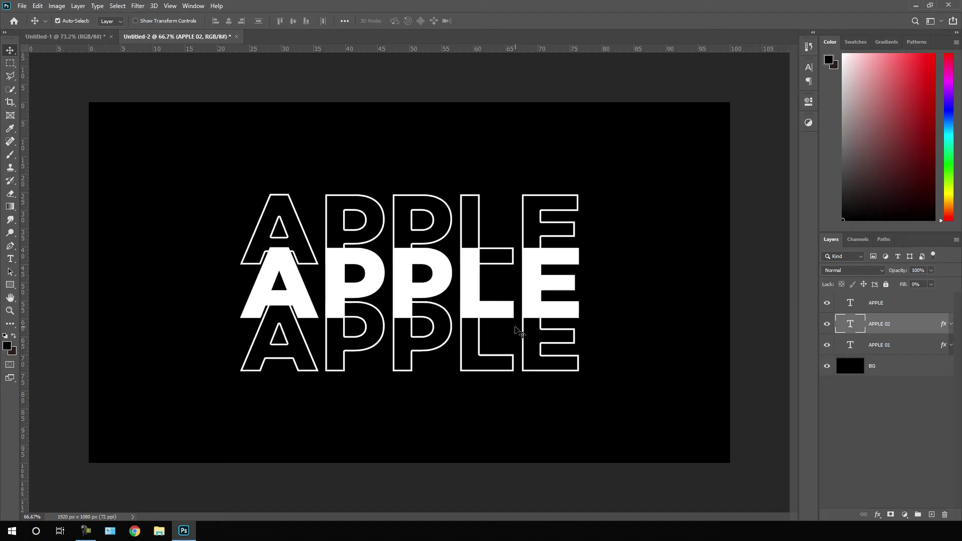
key("Down")
key("Down")
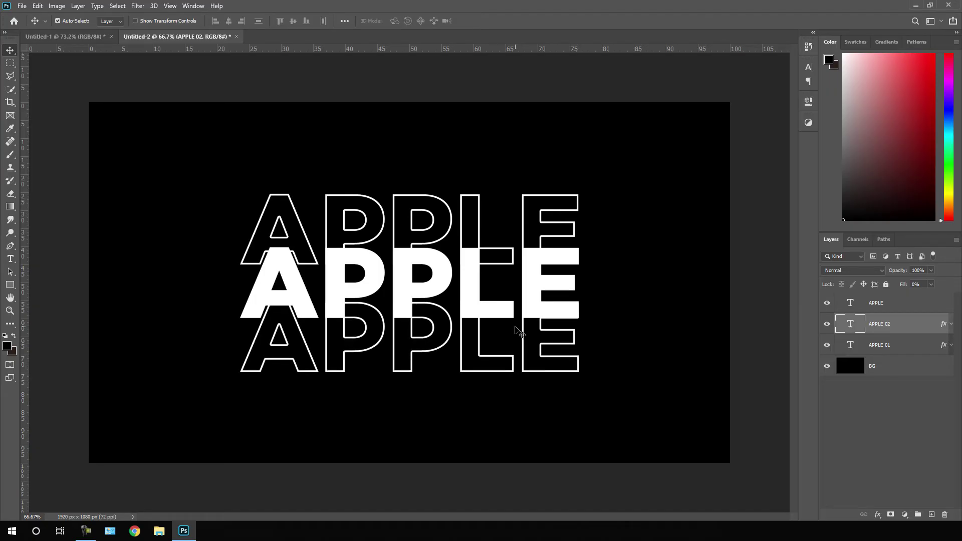
Group APPLE 01 and APPLE 02 into Group 1, add a layer mask, and set the foreground to black.
left_click(890, 350)
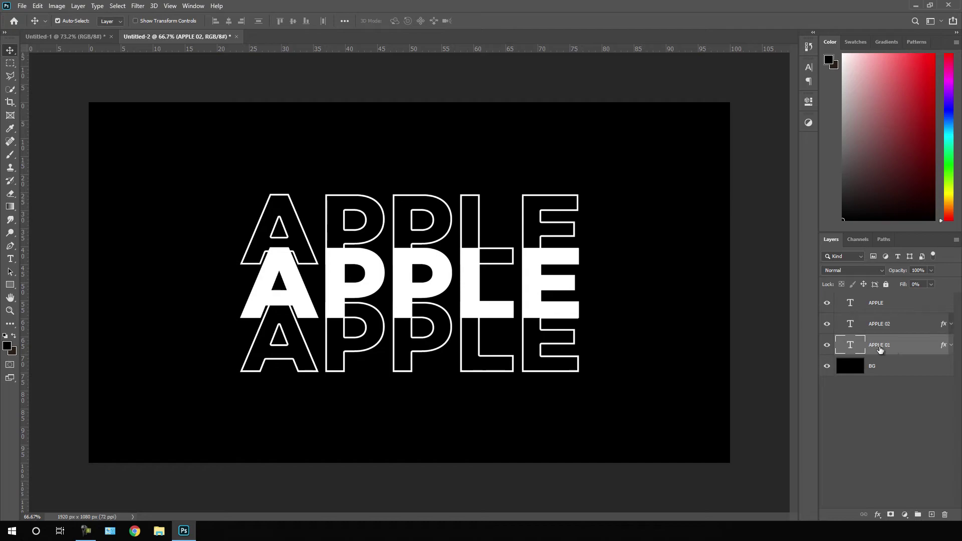
left_click(872, 325, "ctrl")
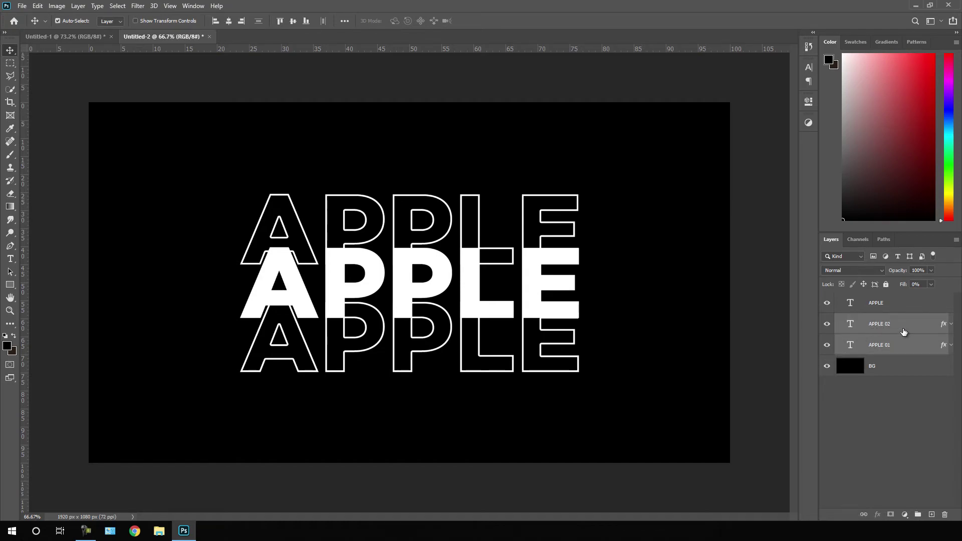
key("ctrl+g")
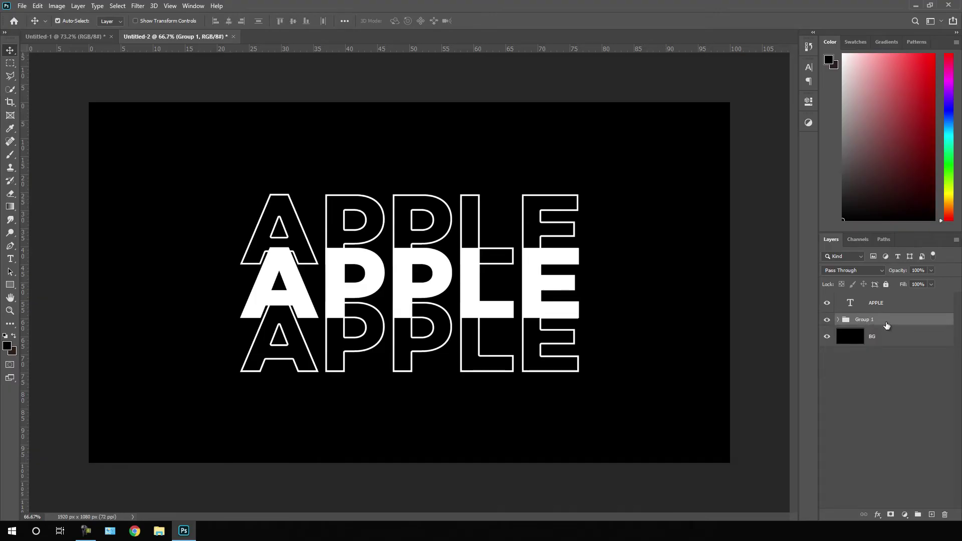
left_click(891, 515)
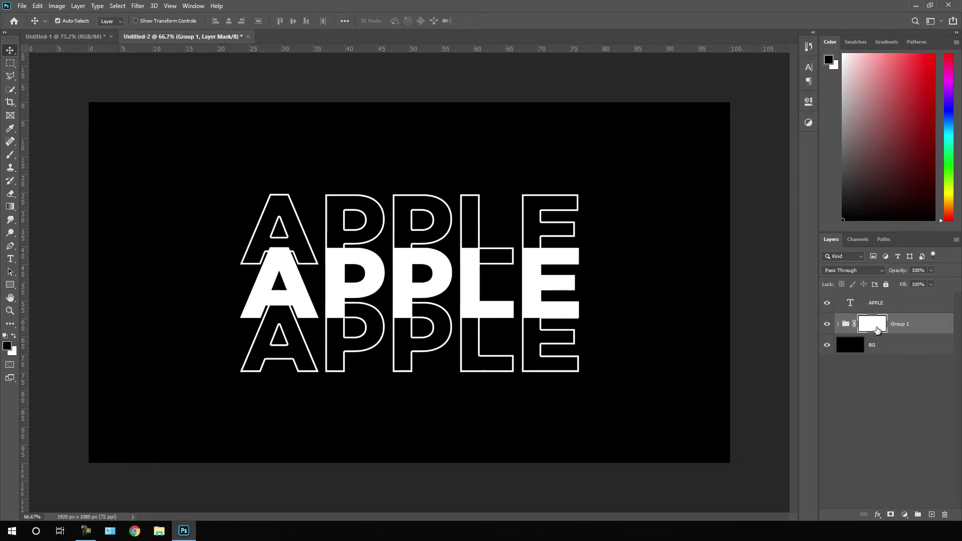
left_click(8, 345)
left_click_drag(522, 368, 436, 439)
Paint black with a Soft Round brush on Group 1's mask along the bold APPLE word.
left_click(685, 301)
left_click(12, 156)
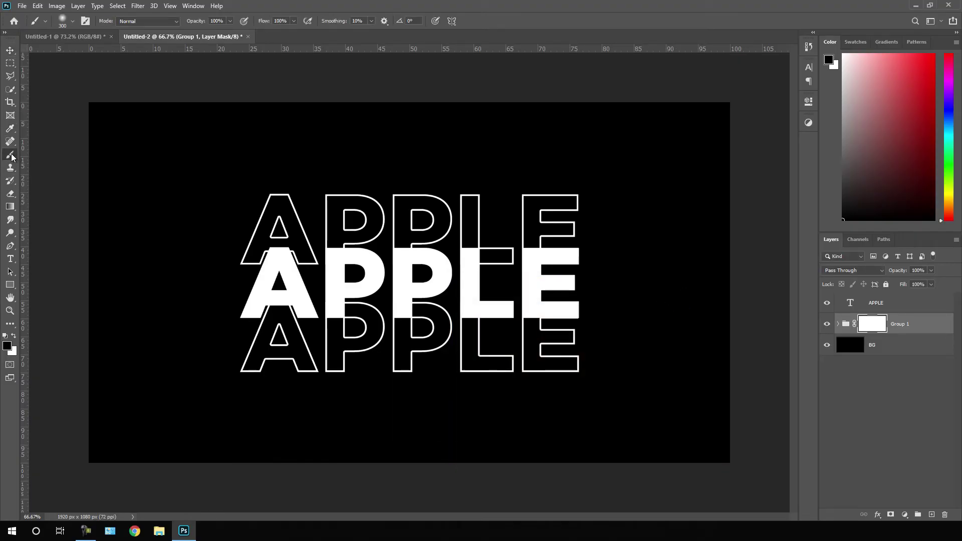
left_click(72, 20)
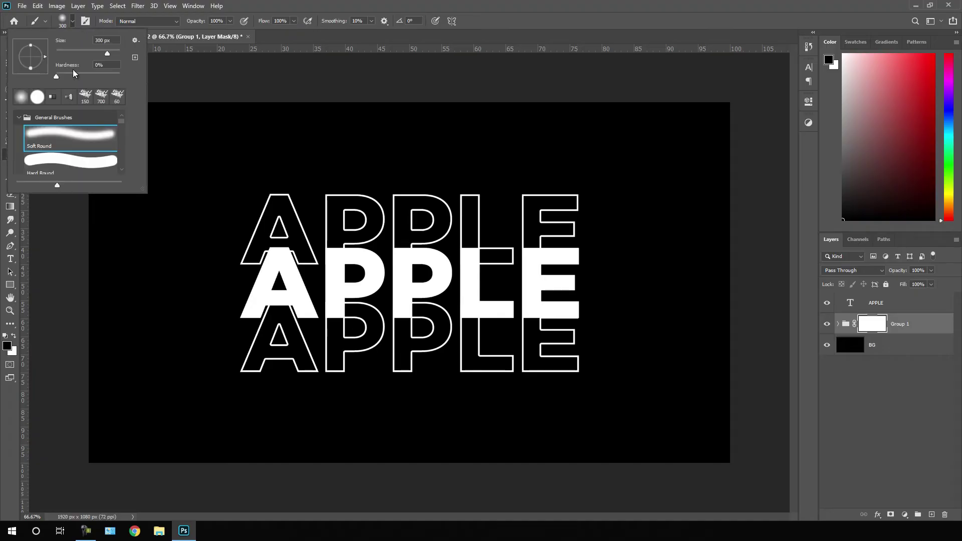
double_click(85, 135)
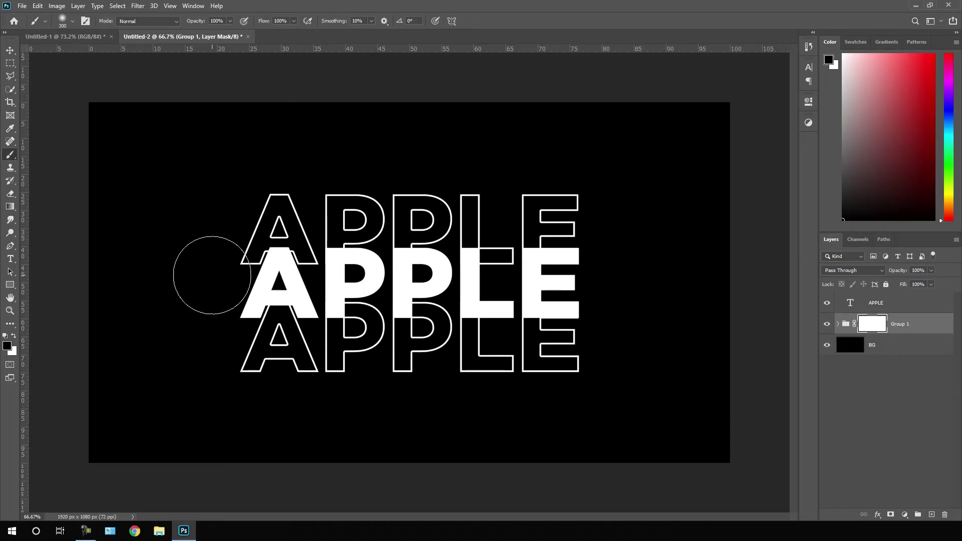
mouse_move(203, 276)
left_mouse_down()
mouse_move(601, 285)
mouse_move(265, 286)
mouse_move(203, 284)
mouse_move(620, 279)
mouse_move(232, 281)
left_mouse_up()
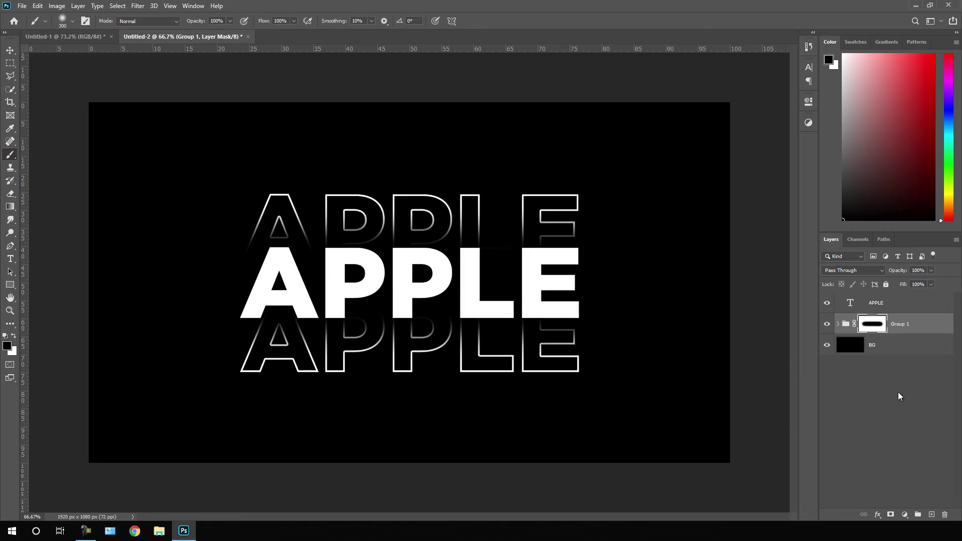
Duplicate Group 1 as a new group named Group 2.
left_click(10, 50)
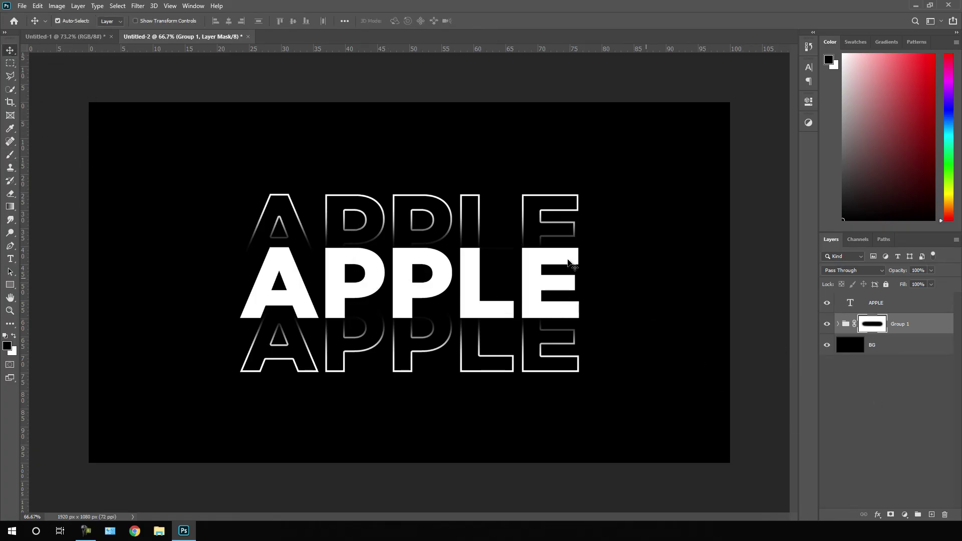
right_click(917, 326)
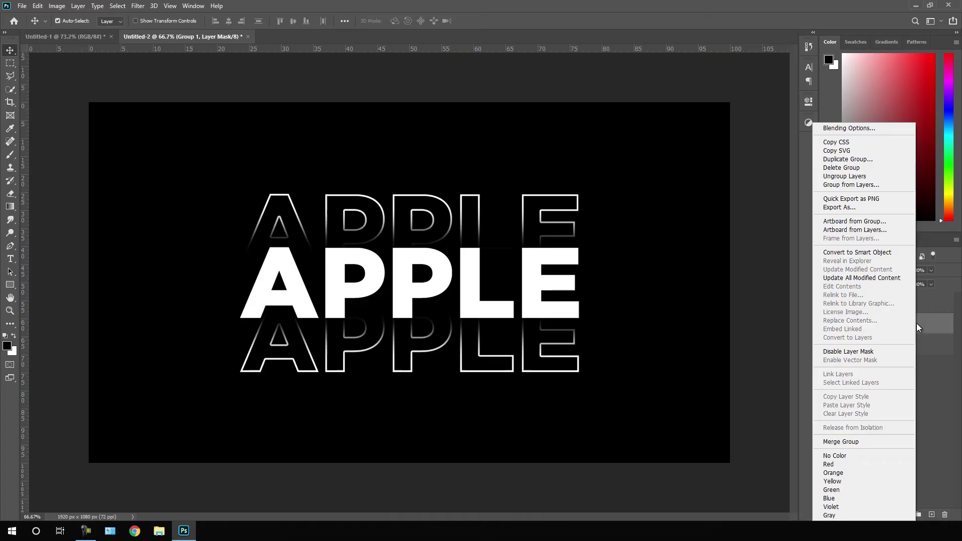
left_click(862, 160)
left_click_drag(503, 214, 482, 215)
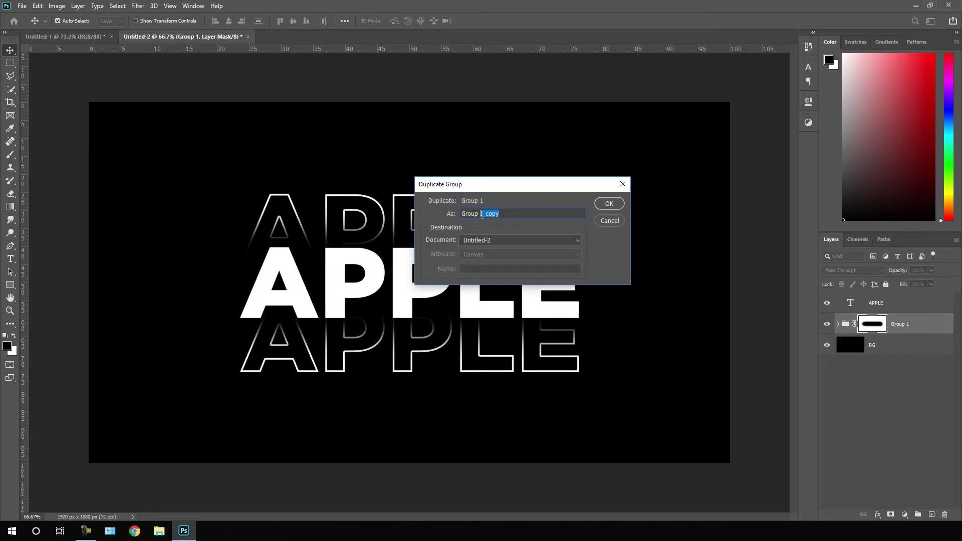
type("2")
key("Return")
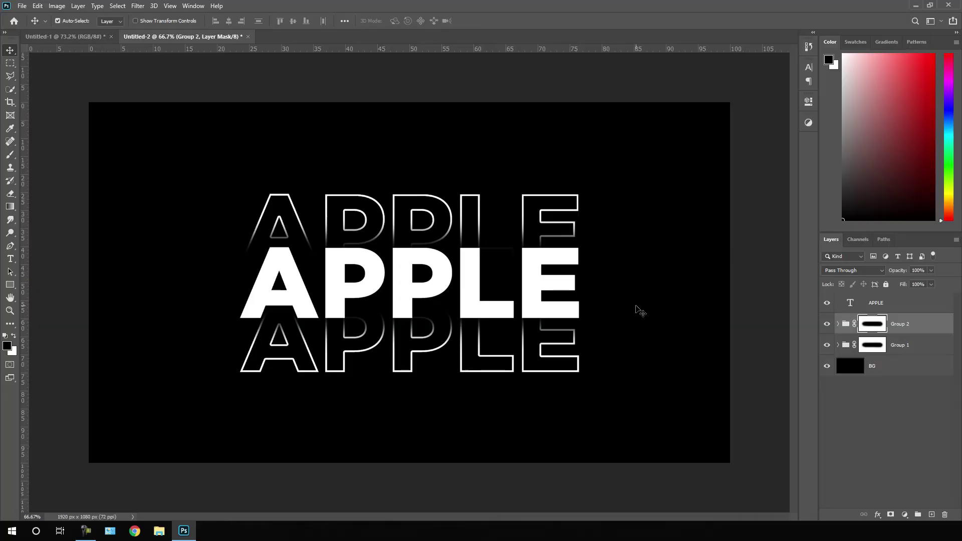
Expand Group 1 and select its APPLE 01 outline layer.
left_click(866, 352)
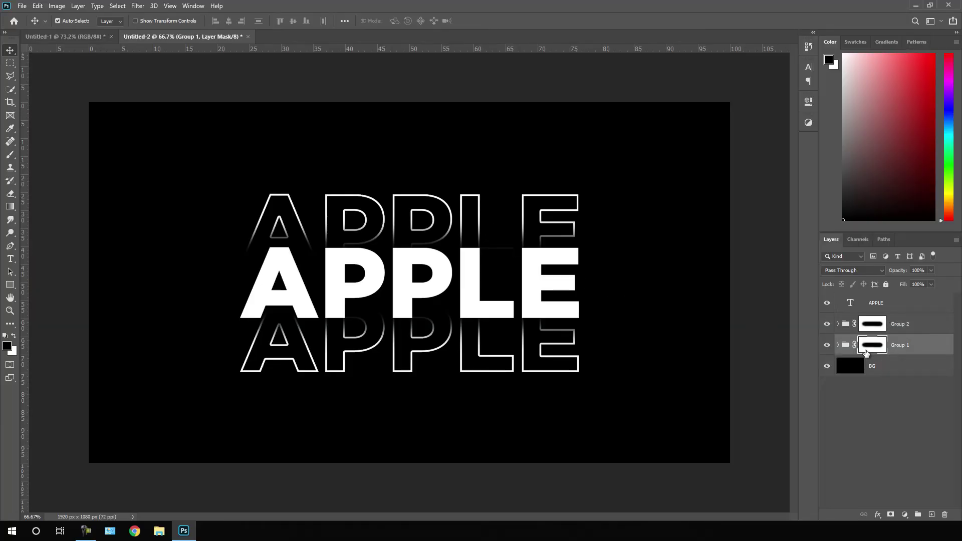
left_click(838, 346)
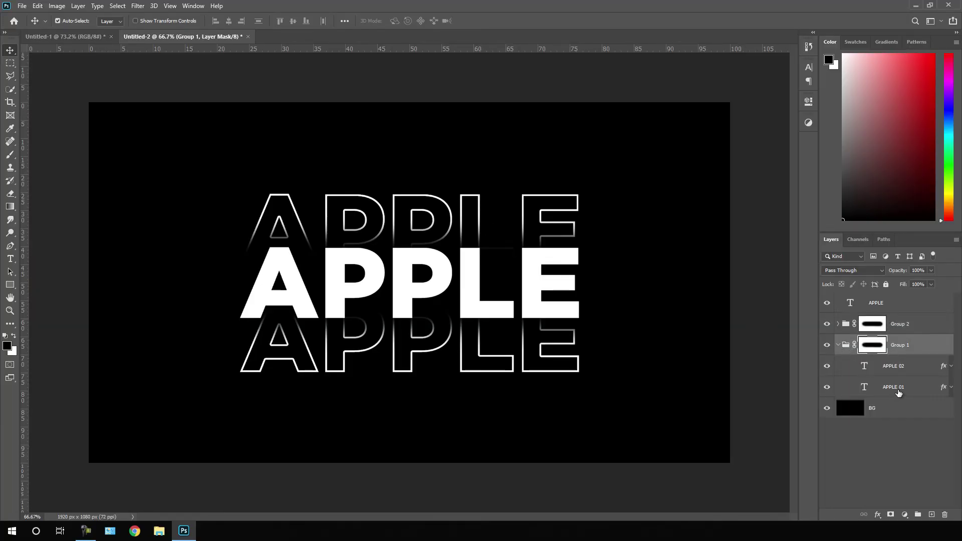
left_click(898, 392)
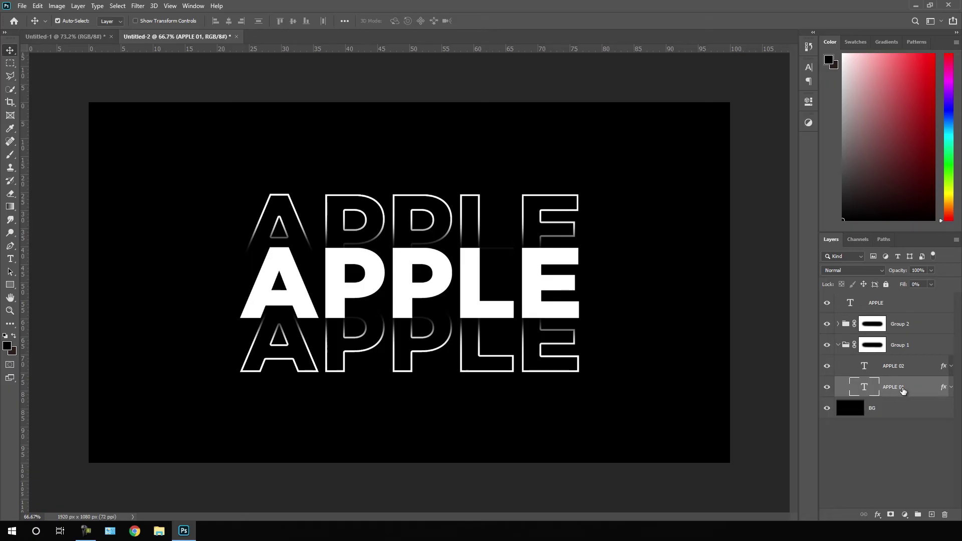
Nudge APPLE 01 upward and APPLE 02 downward with Shift+arrow keys.
key("shift+Up")
key("shift+Up")
key("shift+Up")
key("shift+Up")
key("shift+Up")
key("shift+Up")
key("shift+Up")
key("shift+Up")
key("shift+Up")
key("shift+Up")
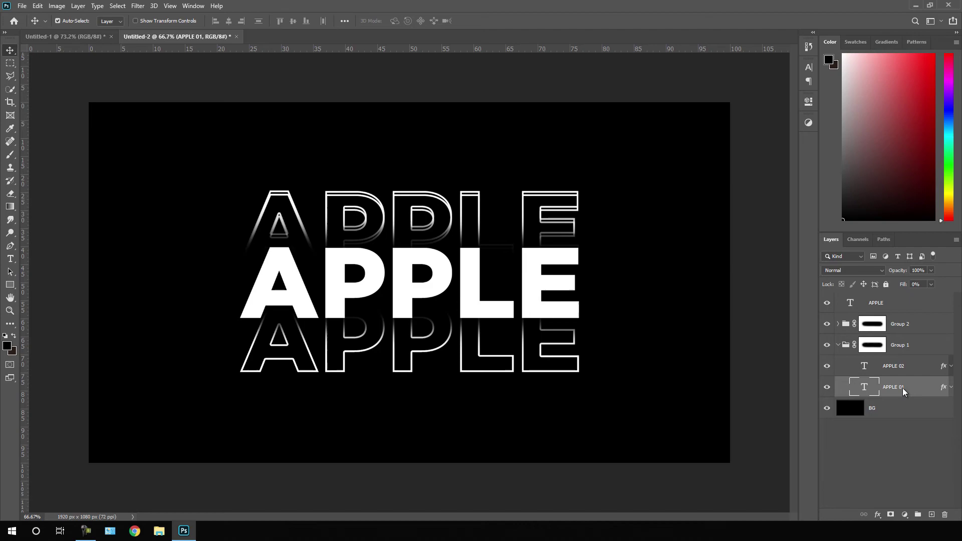
key("shift+Up")
key("shift+Up")
key("shift+Down")
key("shift+Down")
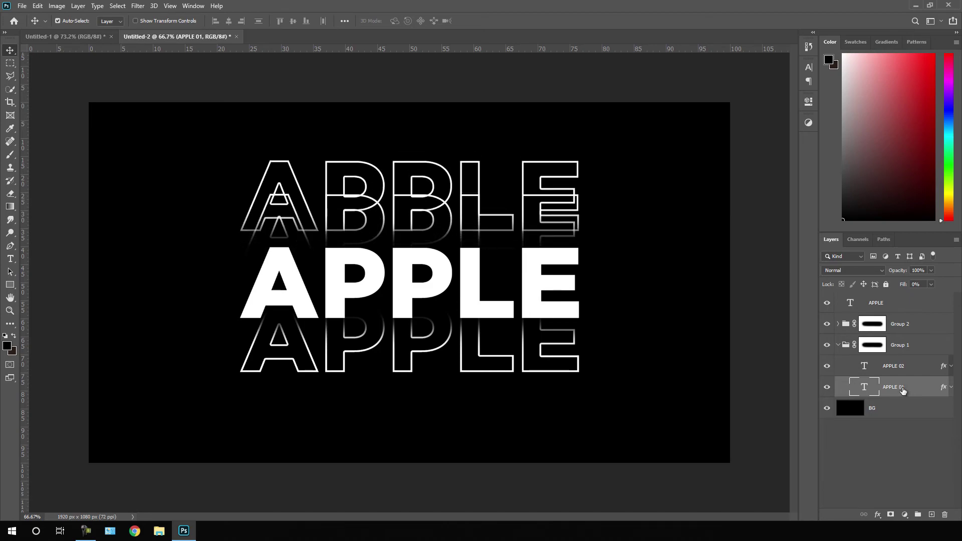
left_click(897, 368)
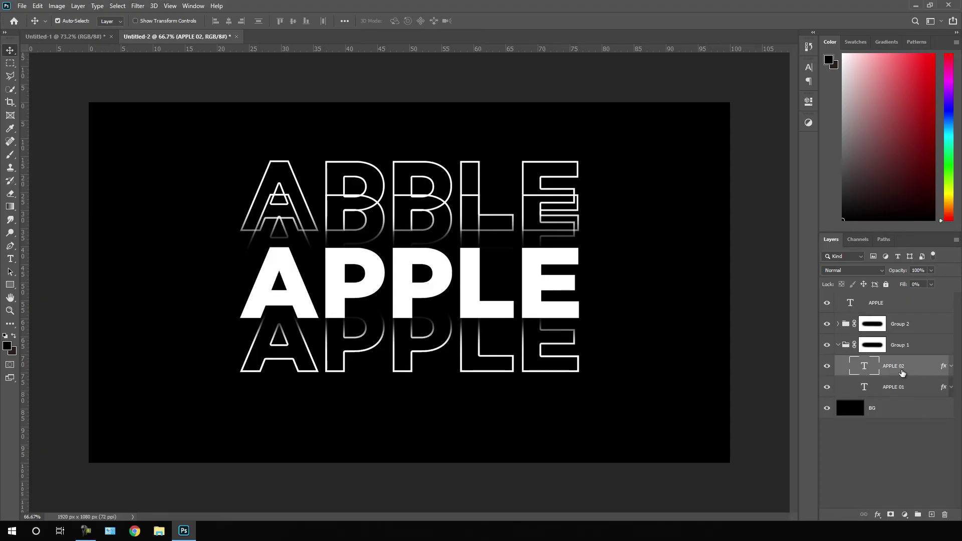
key("shift+Down")
key("shift+Down")
key("shift+Down")
key("shift+Down")
key("shift+Down")
key("shift+Down")
key("shift+Down")
key("shift+Down")
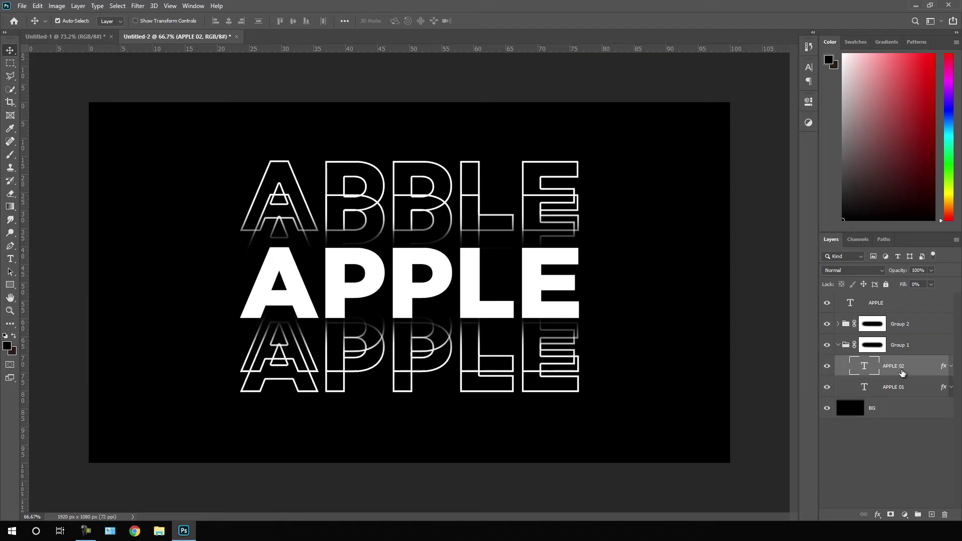
key("shift+Down")
key("shift+Down")
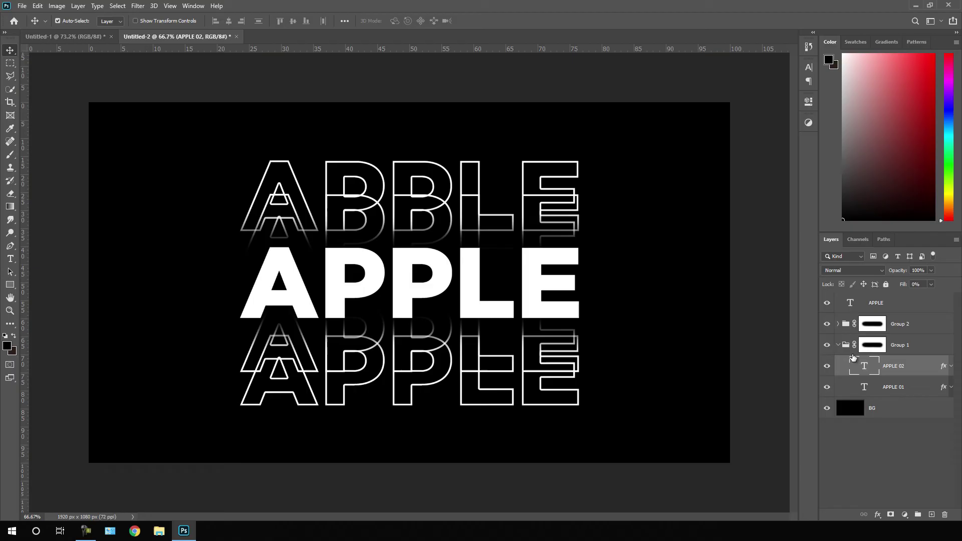
Paint black on Group 1's mask over the upper and lower outline copies nearest the word.
left_click(838, 345)
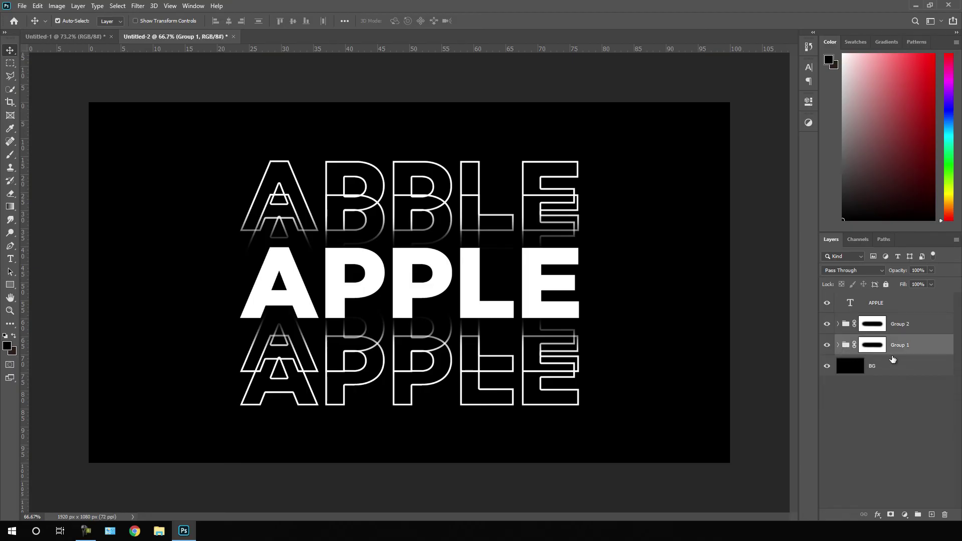
left_click(873, 347)
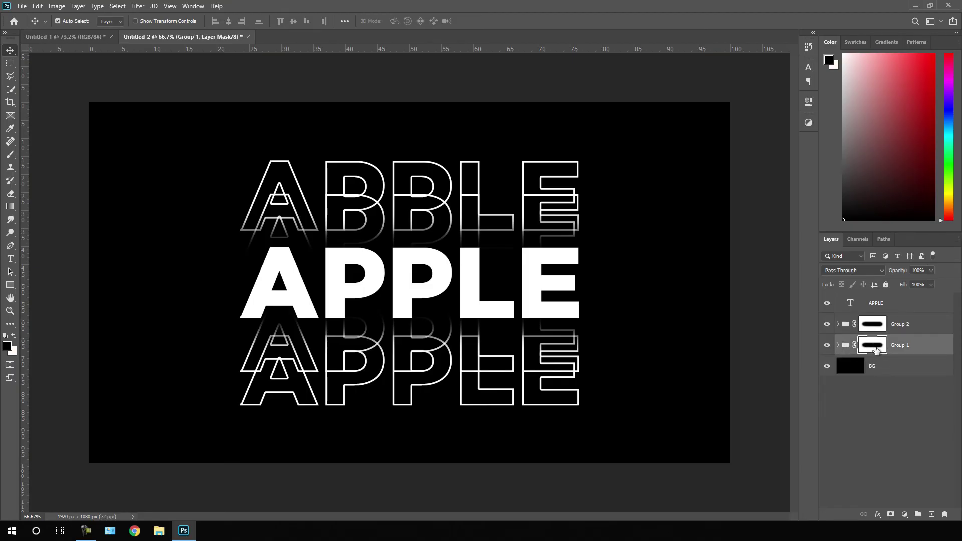
left_click(10, 154)
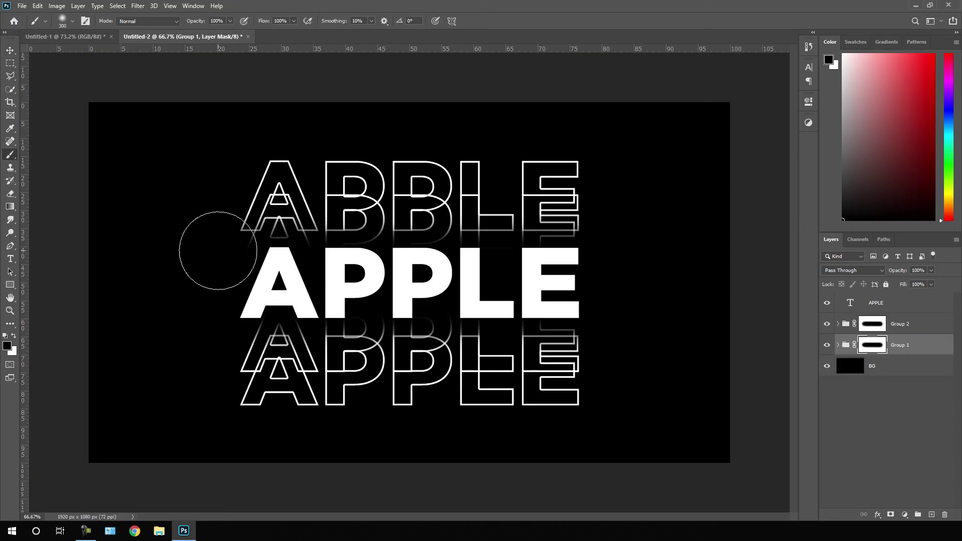
mouse_move(247, 247)
left_mouse_down()
mouse_move(449, 233)
mouse_move(612, 241)
mouse_move(291, 221)
mouse_move(233, 228)
mouse_move(606, 230)
mouse_move(272, 233)
mouse_move(223, 224)
left_mouse_up()
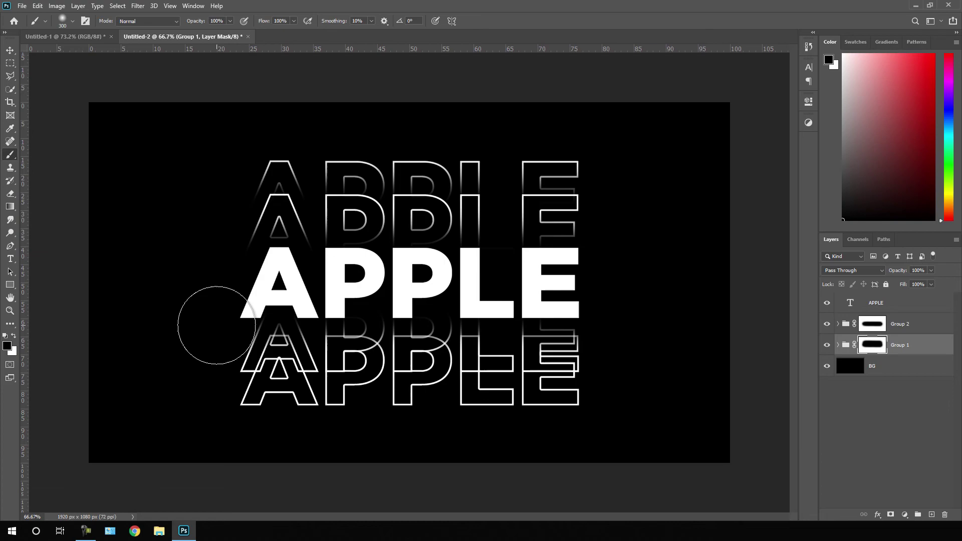
mouse_move(200, 332)
left_mouse_down()
mouse_move(389, 324)
mouse_move(607, 330)
mouse_move(196, 334)
mouse_move(625, 332)
mouse_move(233, 333)
left_mouse_up()
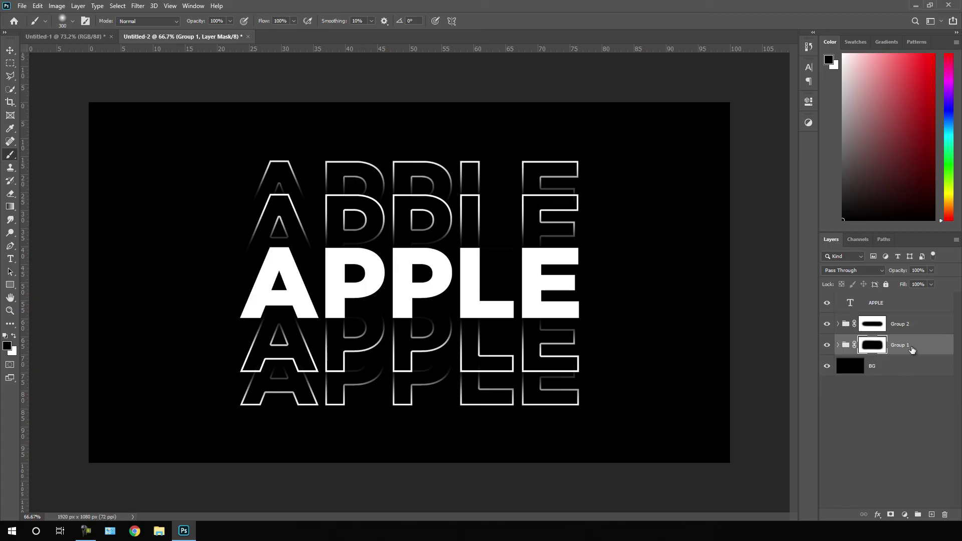
Put the selected Group 1 and Group 2 into a new group named Final.
left_click(910, 330, "shift")
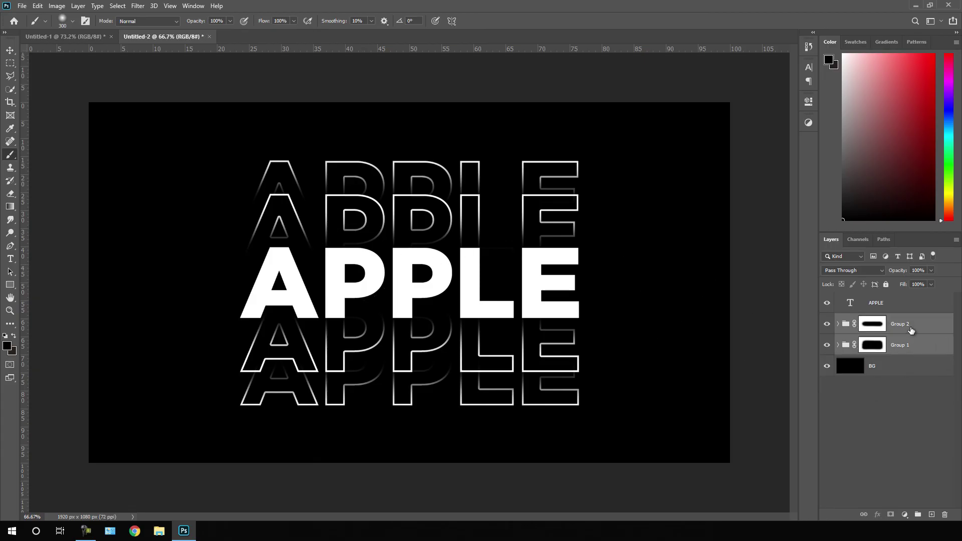
right_click(917, 326)
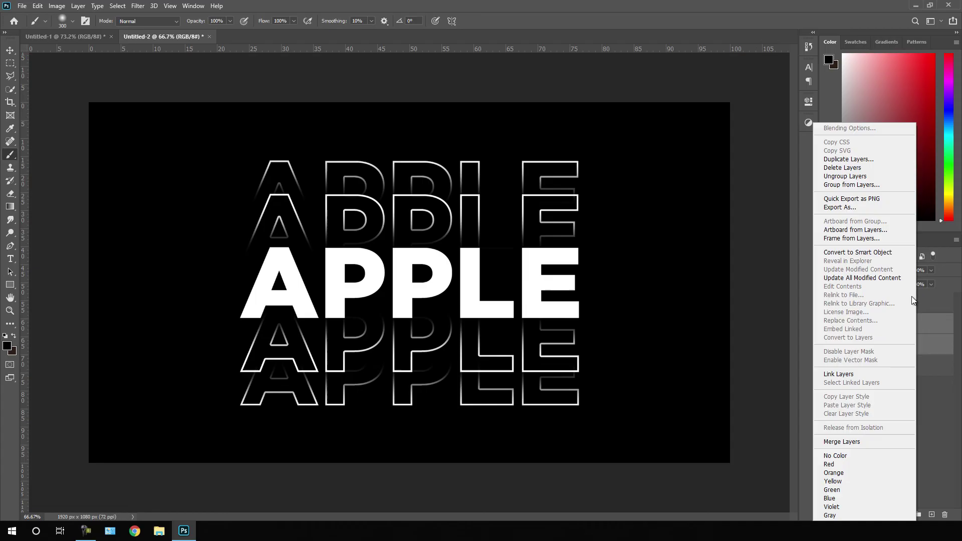
left_click(858, 185)
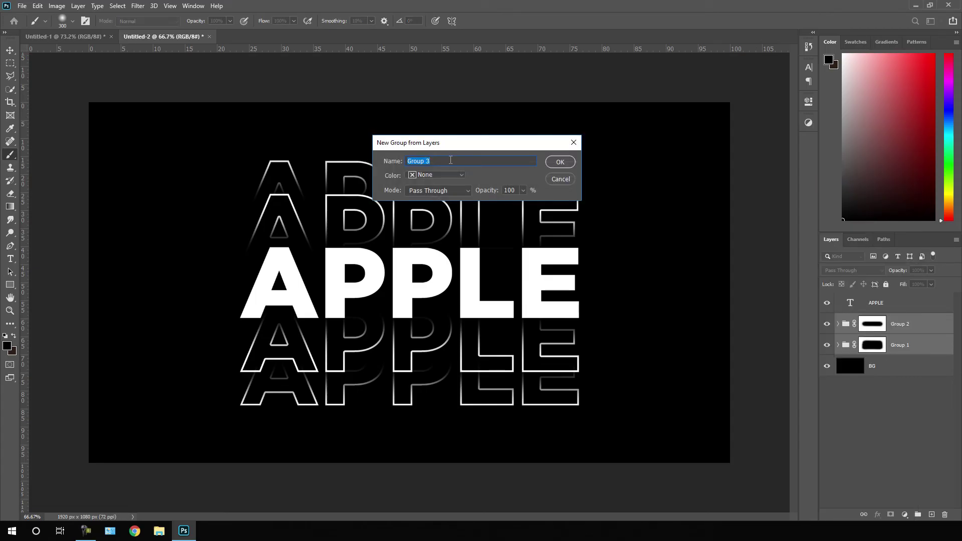
type("Final")
left_click(560, 162)
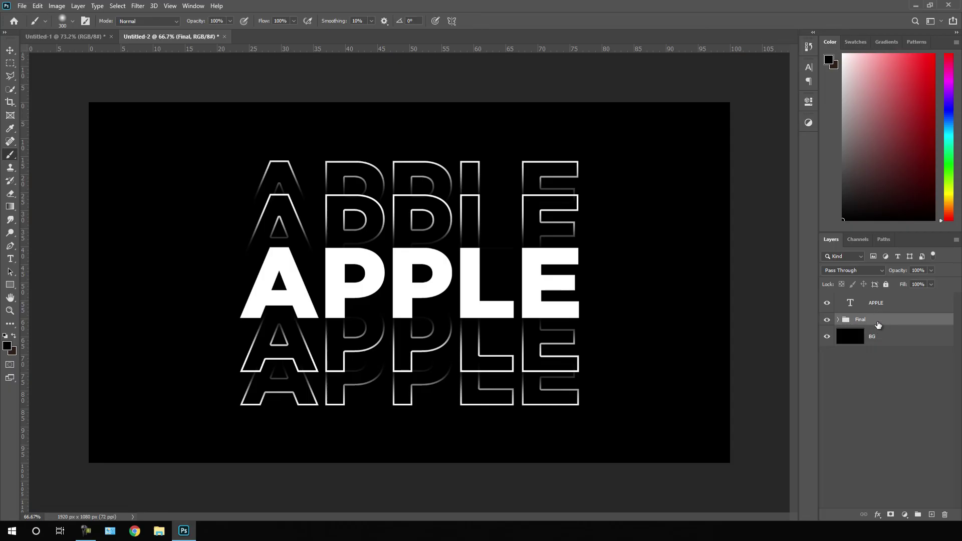
Add a Gradient Overlay to Final and set the gradient's left stop to magenta ff00fc.
left_click(877, 515)
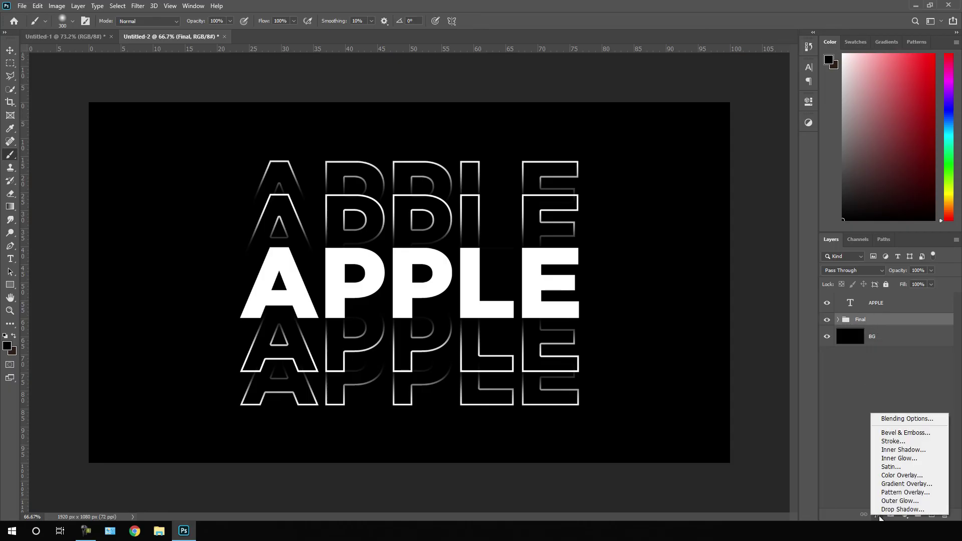
left_click(906, 484)
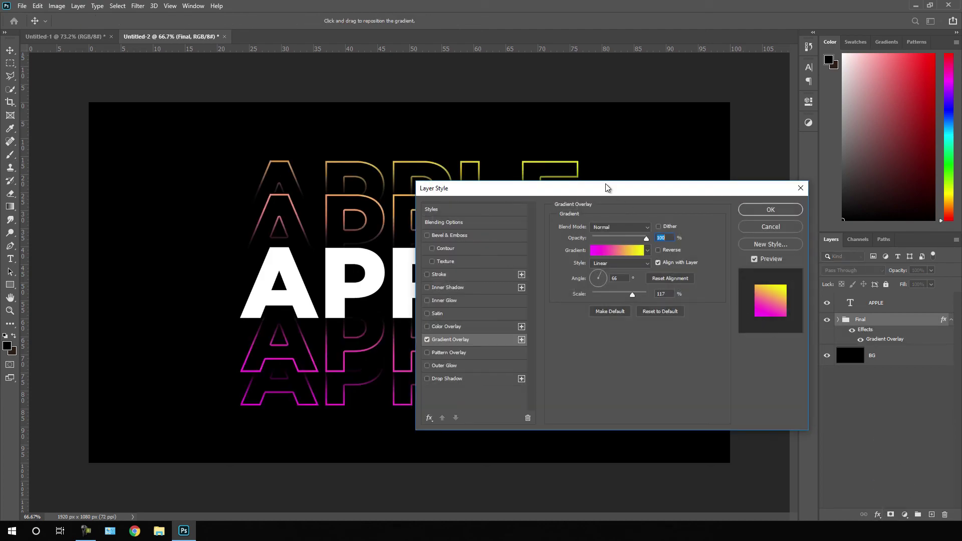
left_click_drag(607, 187, 727, 182)
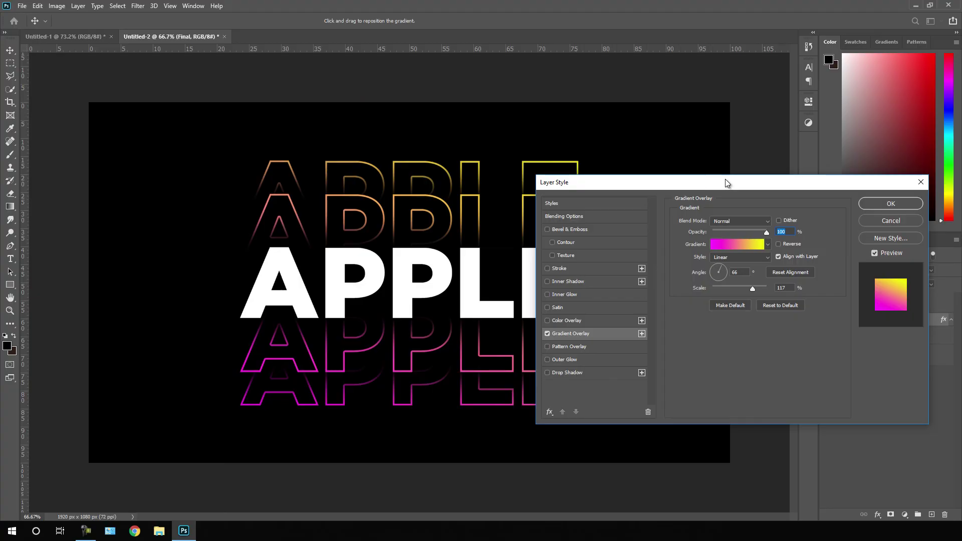
left_click(737, 245)
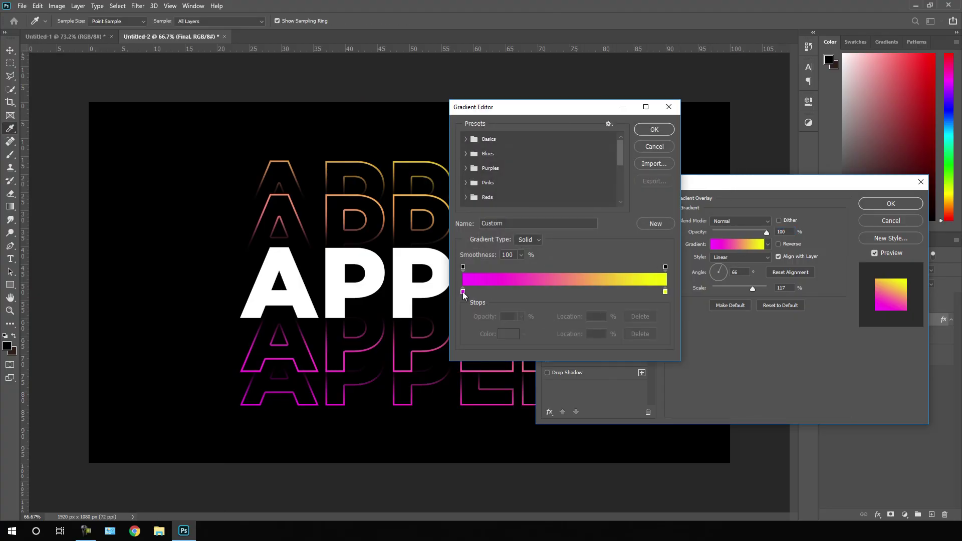
left_click(462, 292)
left_click(508, 333)
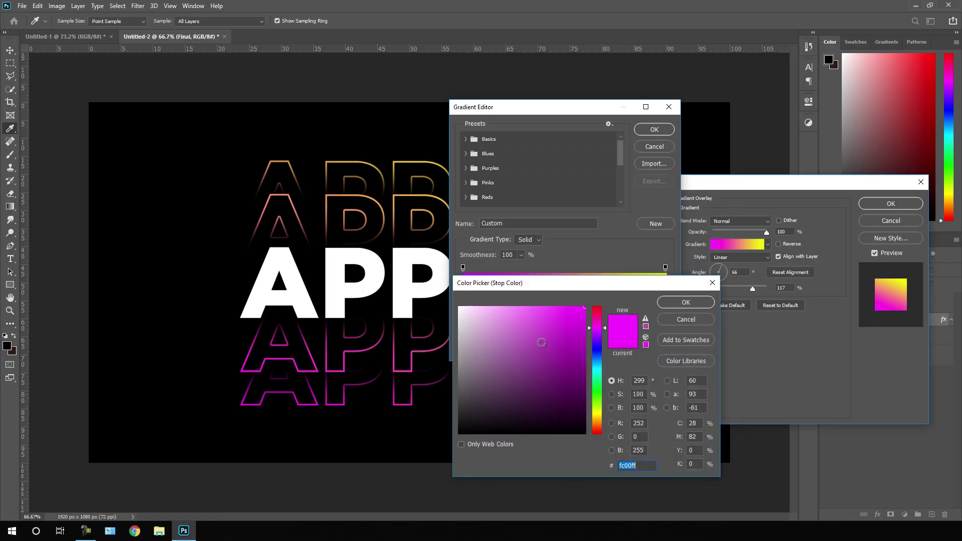
left_click(601, 327)
left_click(673, 301)
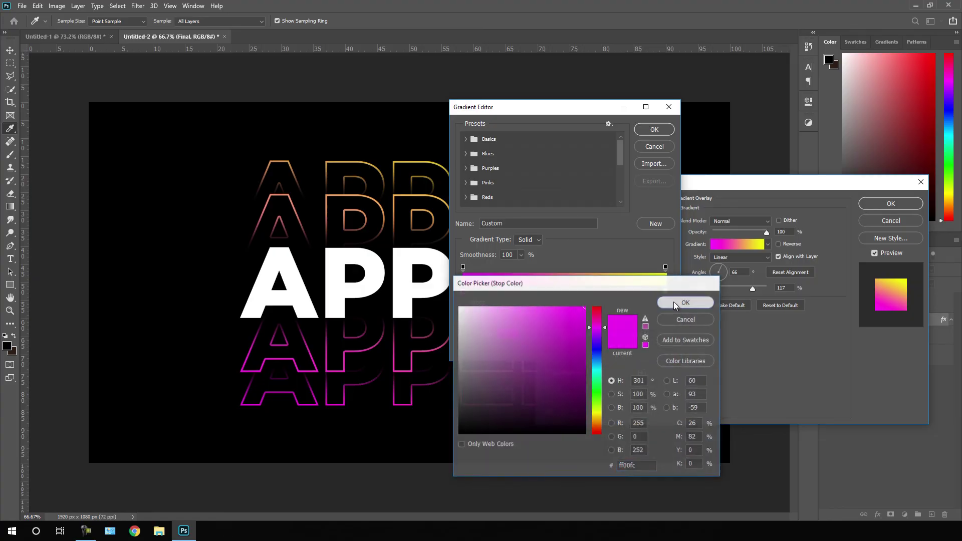
Set the right gradient stop to yellow f0ff00 and apply the overlay.
left_click(665, 292)
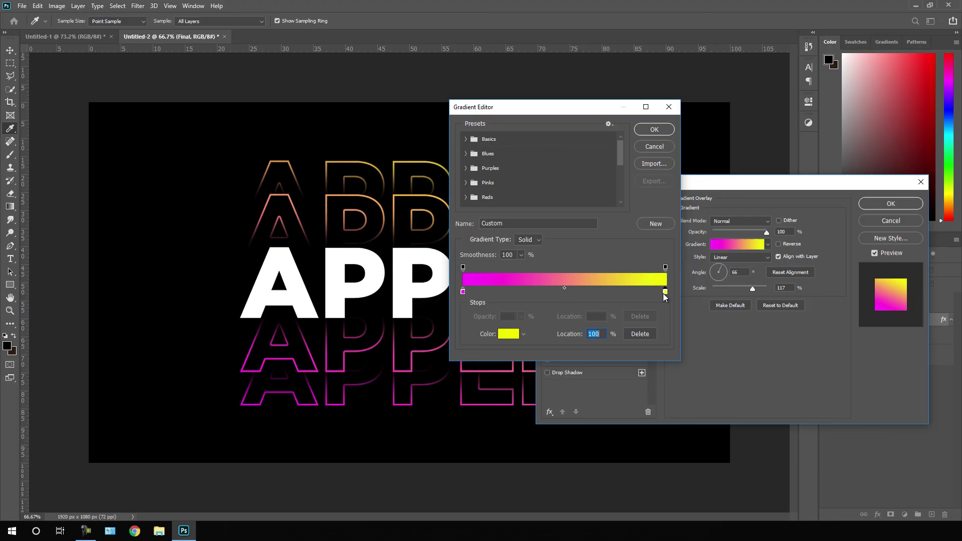
left_click(509, 334)
left_click_drag(581, 375, 585, 307)
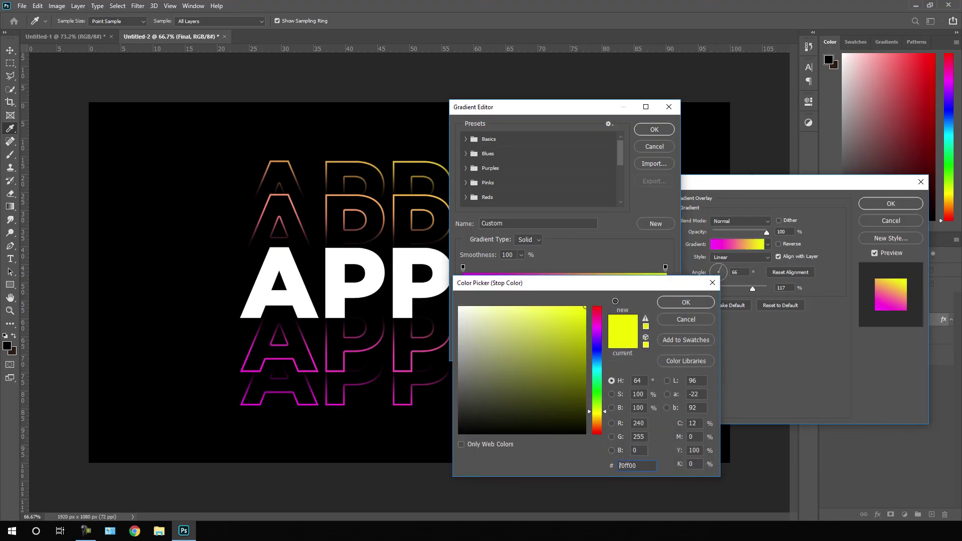
left_click(669, 303)
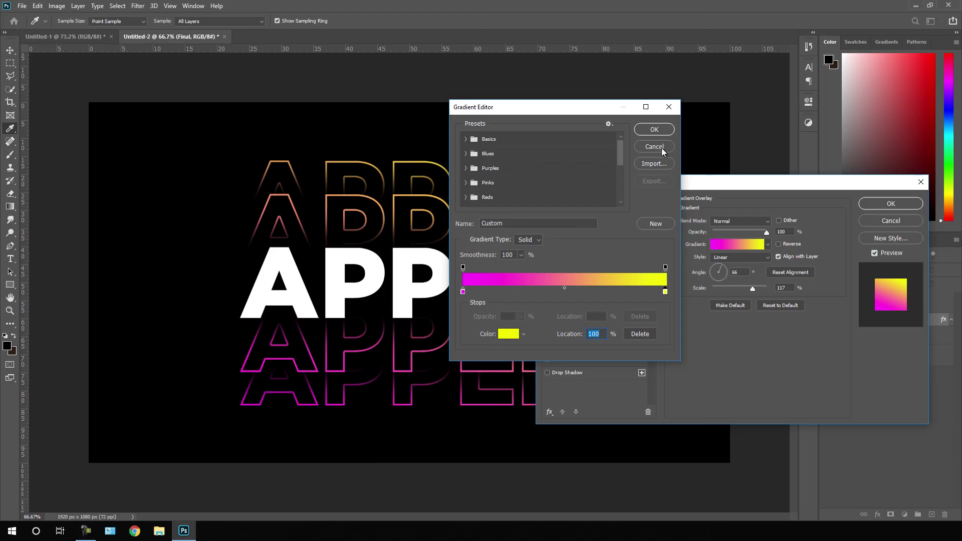
left_click(654, 130)
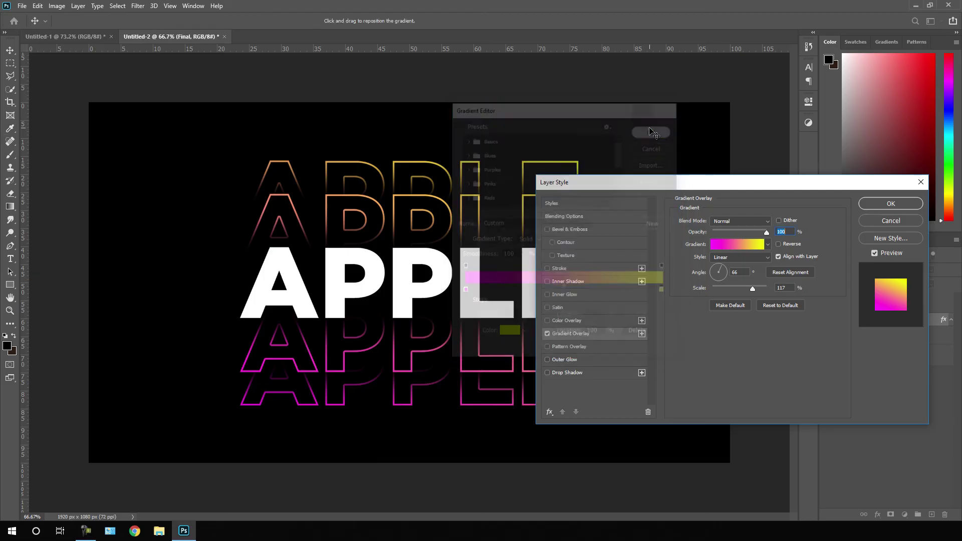
left_click(867, 205)
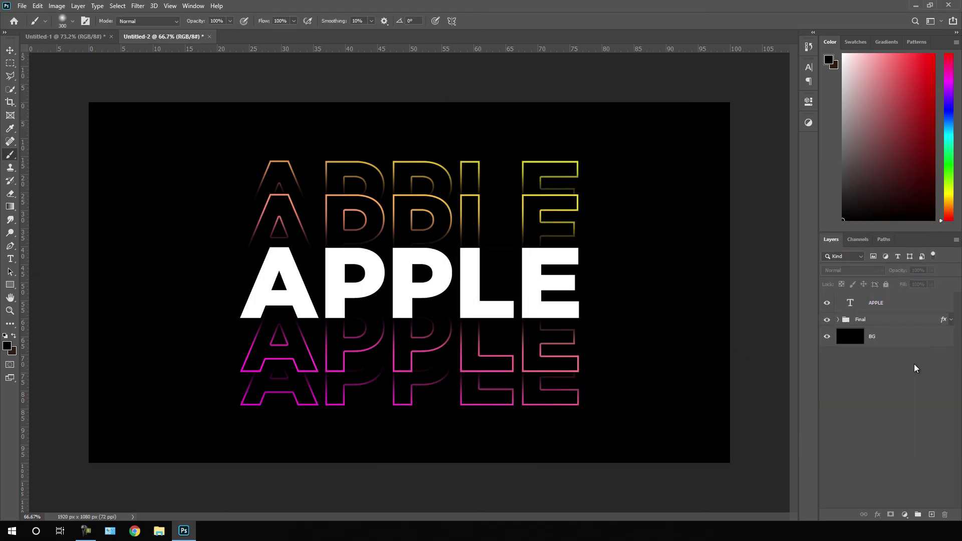
Add a Hue/Saturation adjustment layer with Hue +10 and Saturation at 0.
left_click(904, 513)
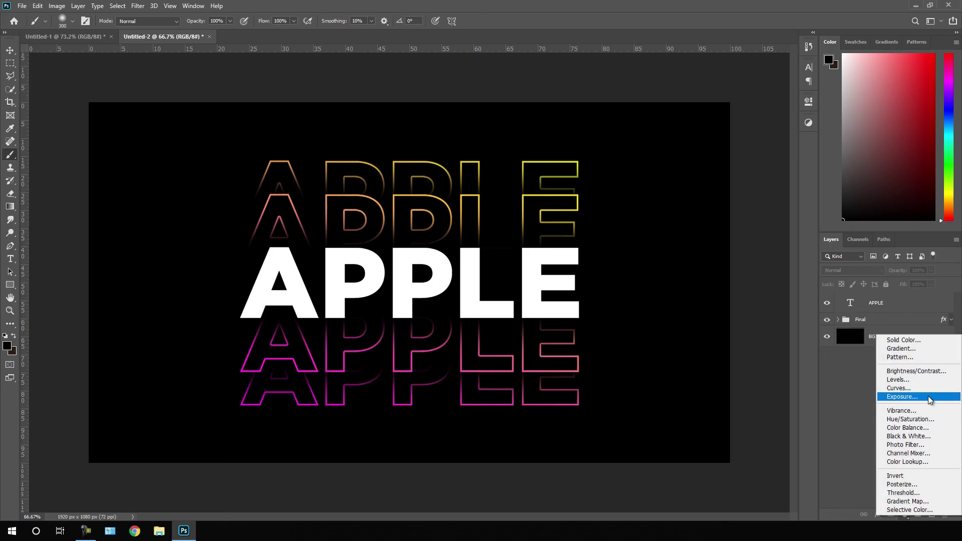
left_click(921, 420)
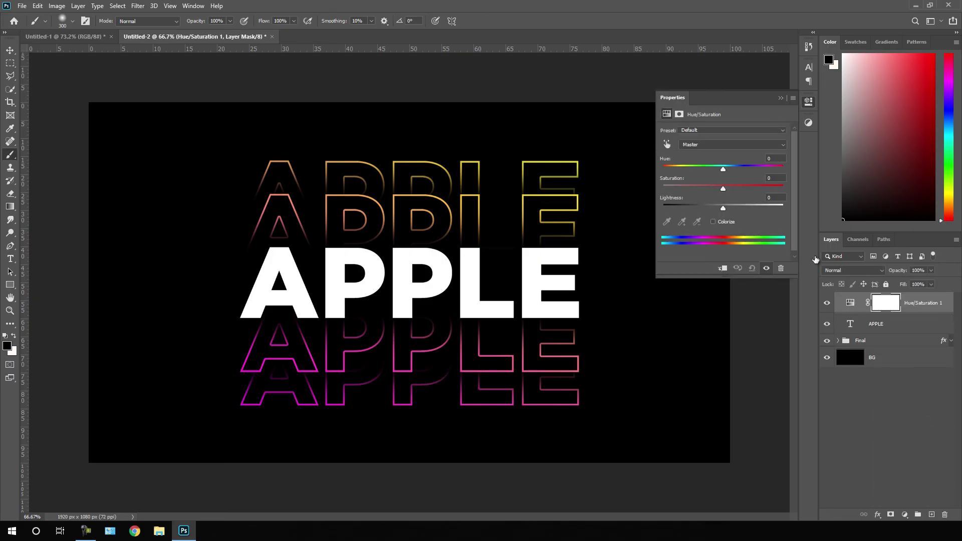
left_click_drag(723, 171, 661, 192)
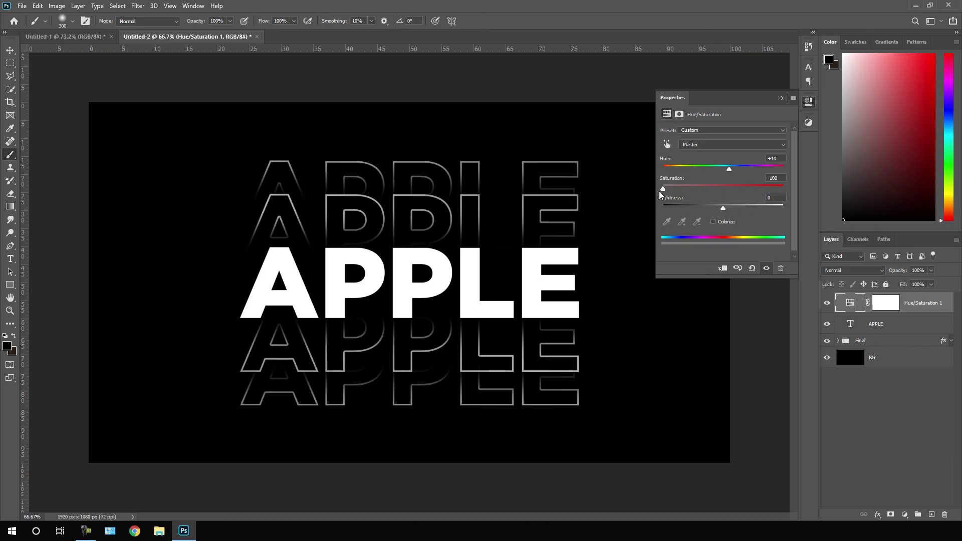
double_click(659, 191)
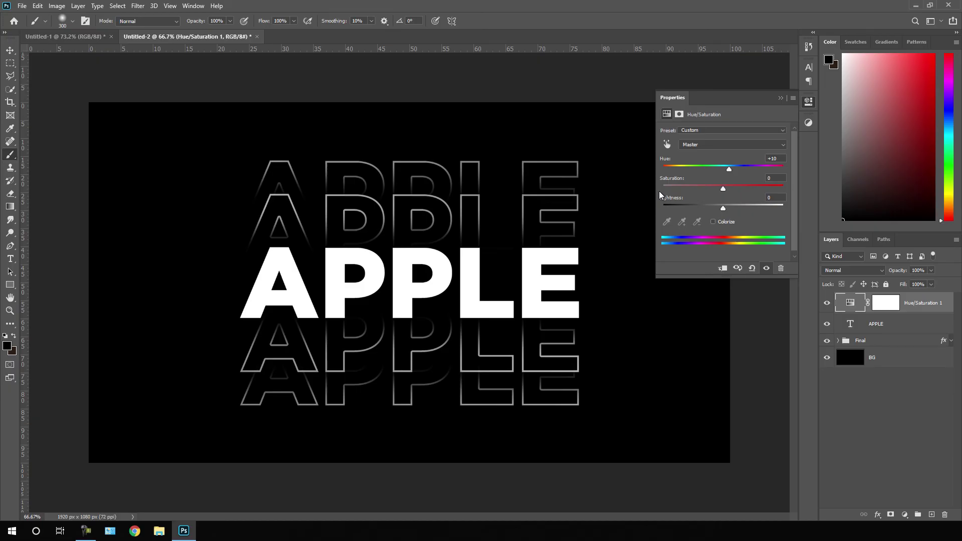
left_click(807, 102)
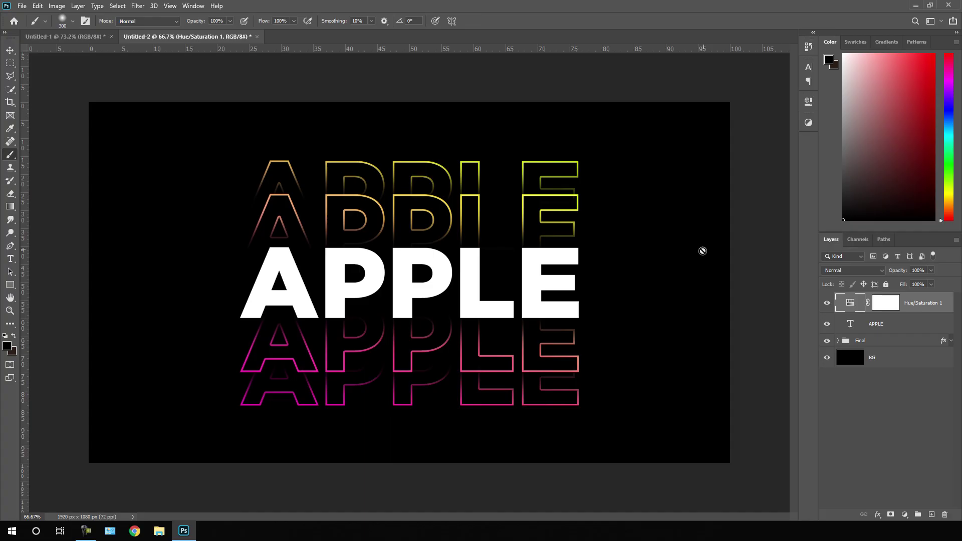